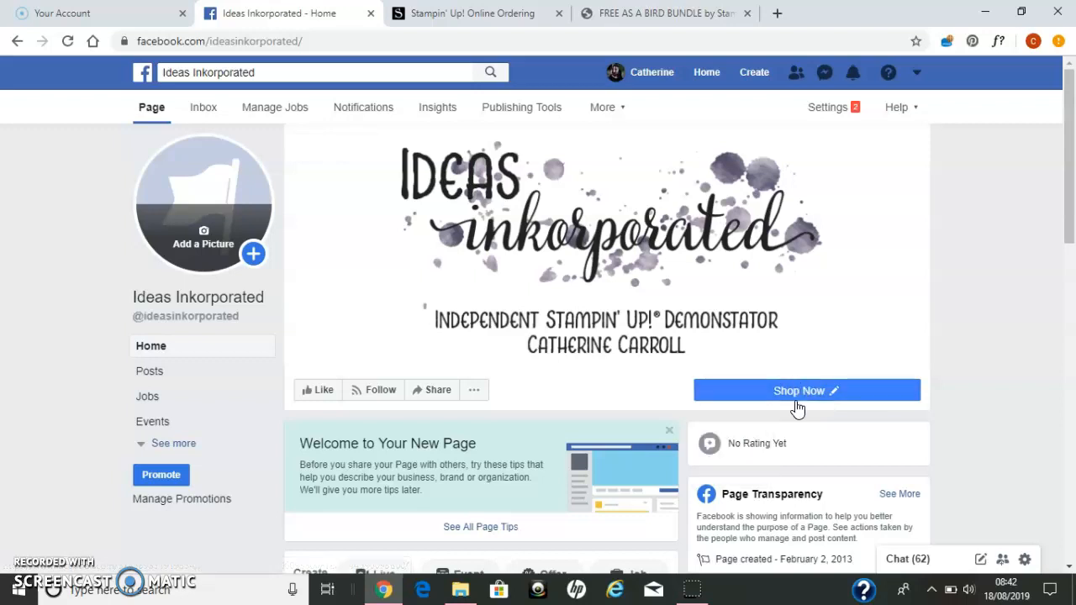
# Step: Look at the Shop Now button's options and the full list of sections on the Ideas Inkorporated page
pyautogui.click(811, 393)
pyautogui.click(811, 393)
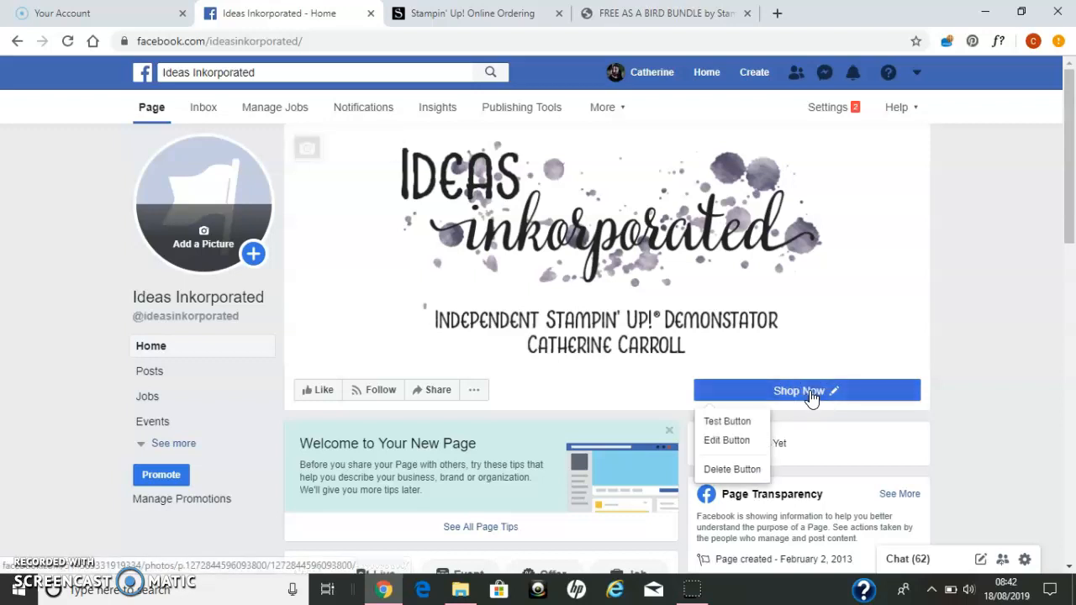
pyautogui.click(814, 390)
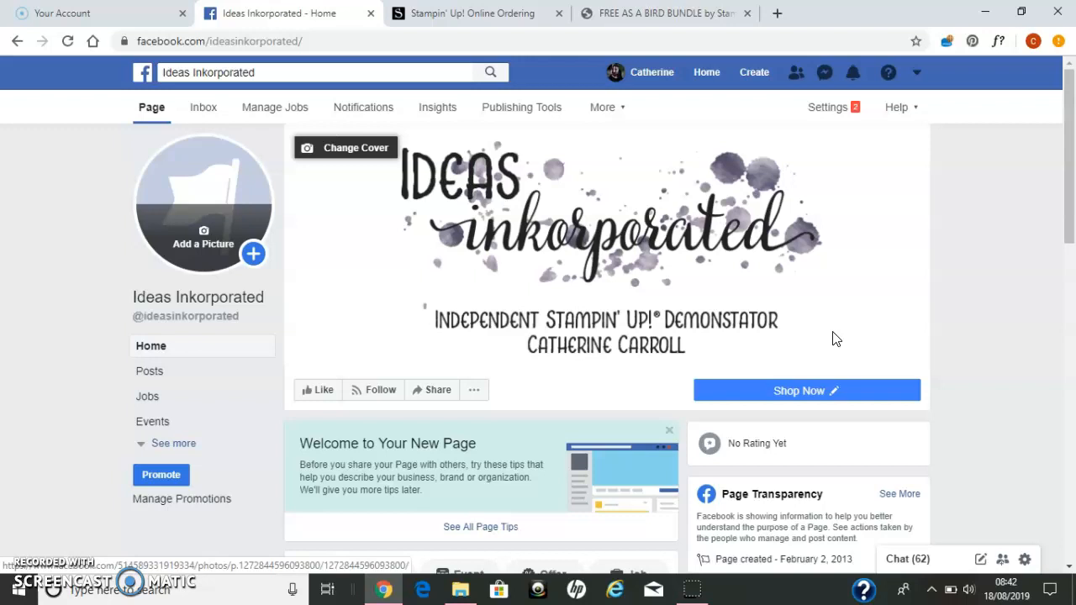
pyautogui.click(186, 446)
pyautogui.moveTo(1073, 142); pyautogui.dragTo(1071, 204)
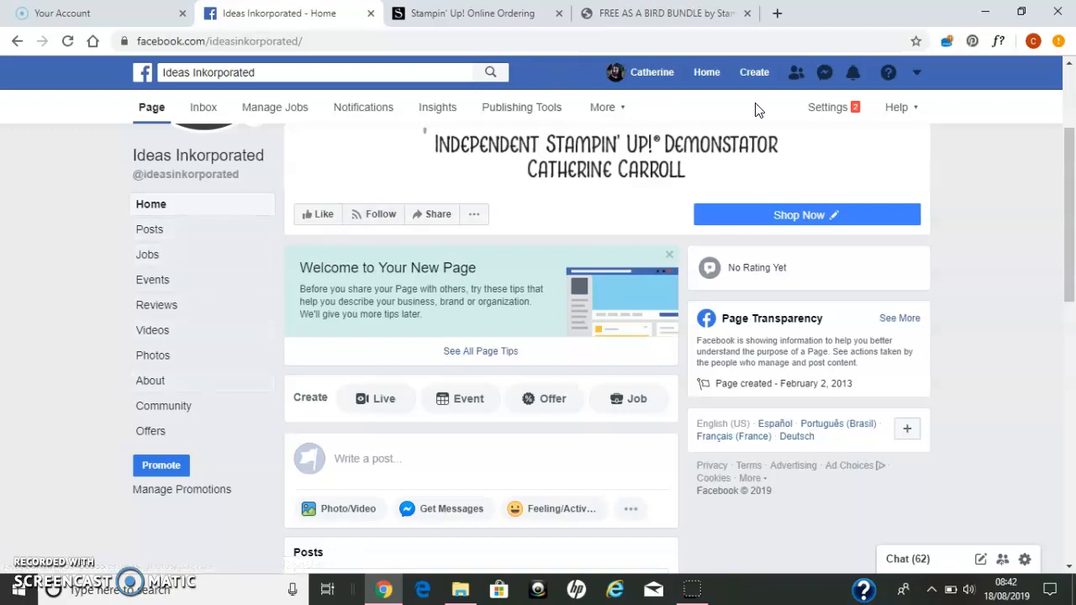
# Step: Turn off the use of default tabs in the page's Templates and Tabs settings
pyautogui.click(838, 110)
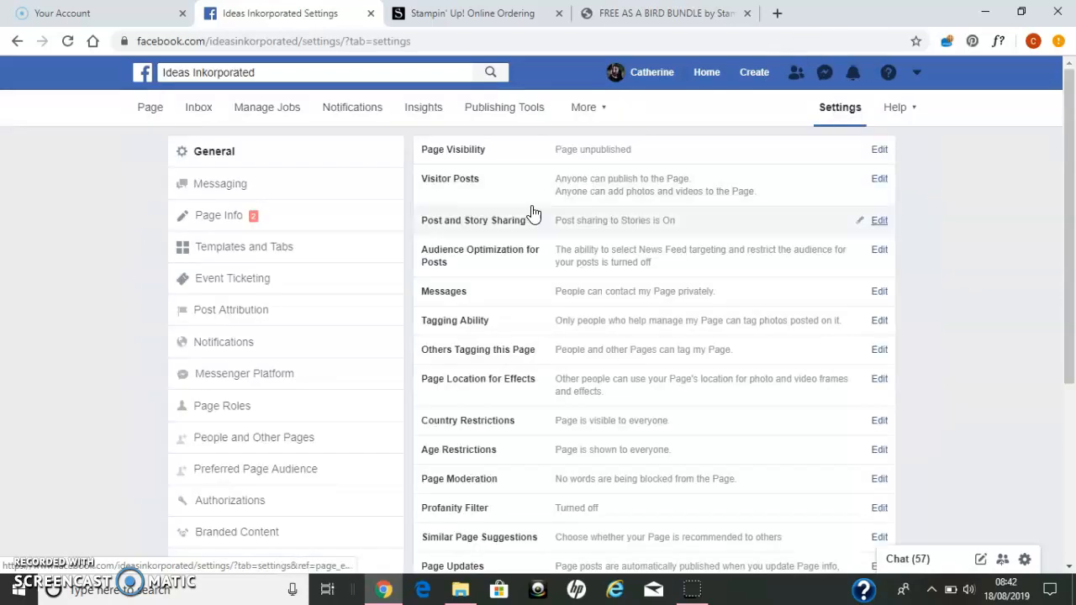
pyautogui.click(263, 260)
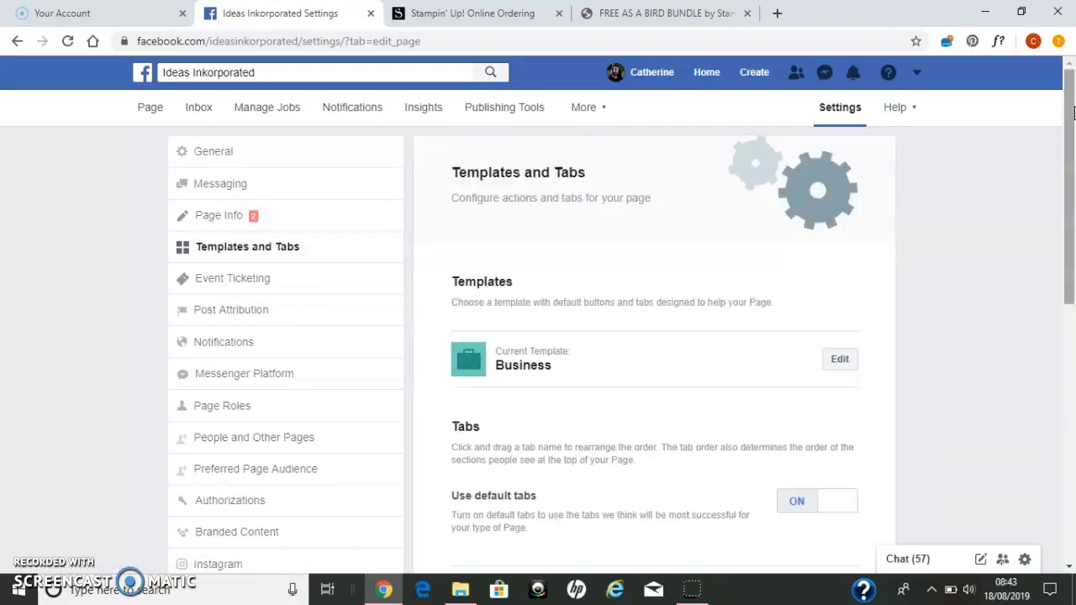
pyautogui.moveTo(1073, 114); pyautogui.dragTo(1072, 267)
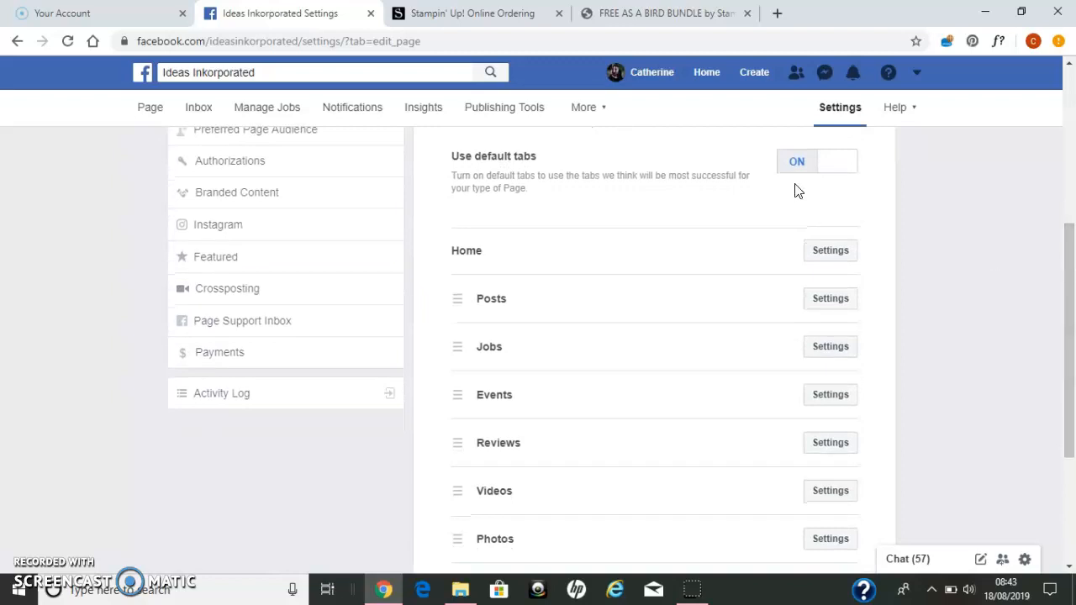
pyautogui.click(830, 178)
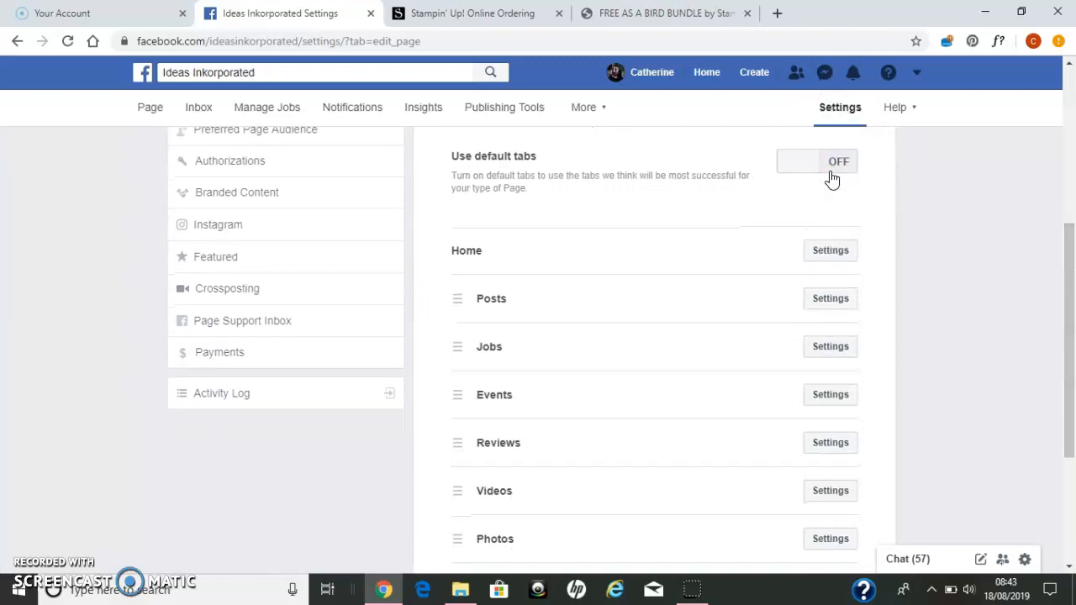
# Step: Add a Shop tab to the page's tab list
pyautogui.moveTo(1067, 309); pyautogui.dragTo(1066, 412)
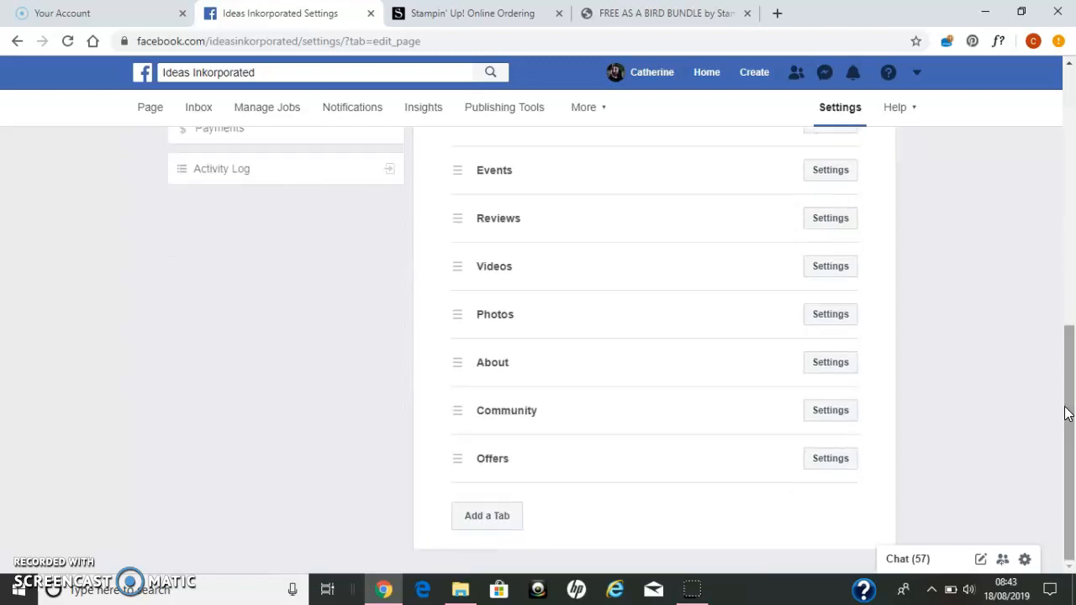
pyautogui.click(512, 516)
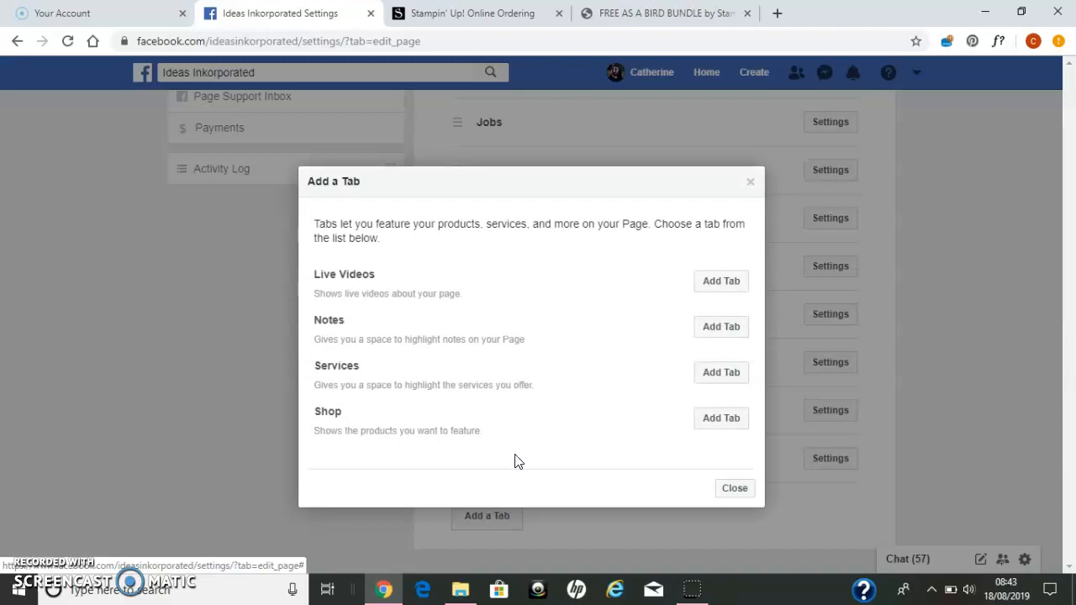
pyautogui.click(708, 419)
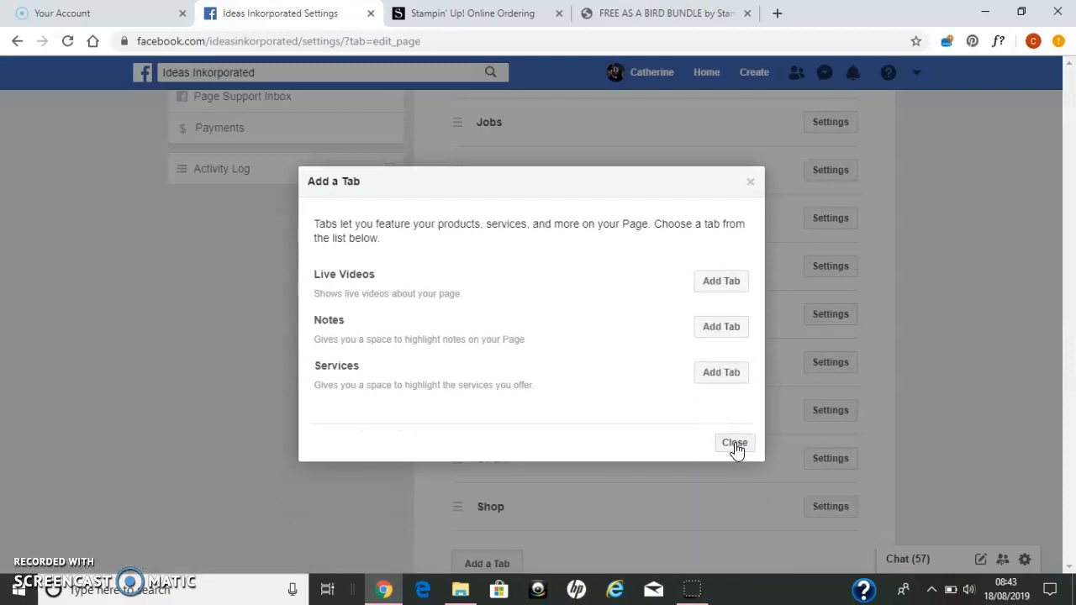
pyautogui.click(734, 445)
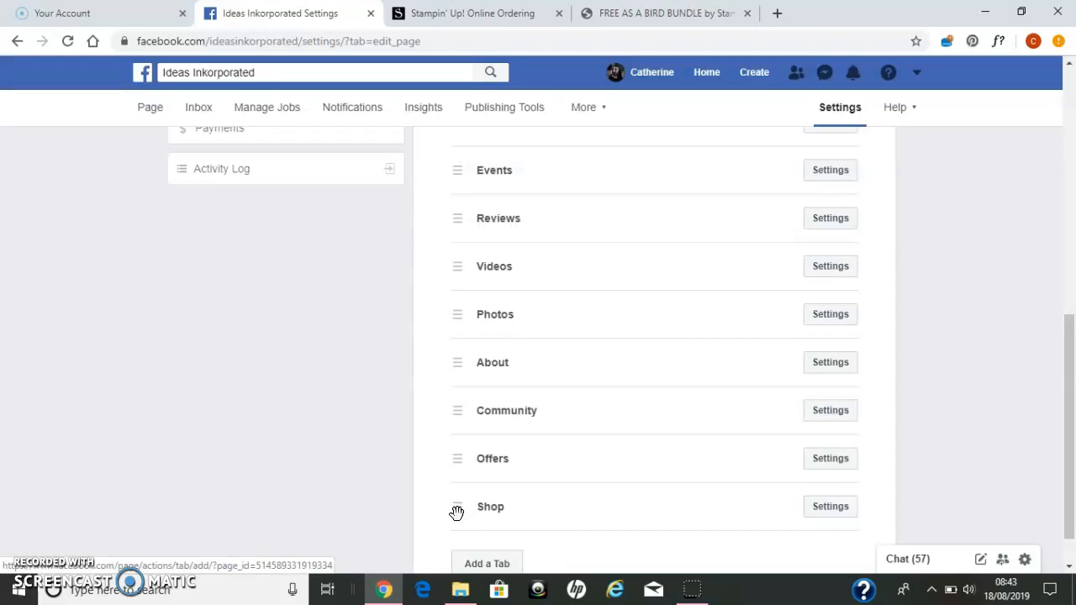
# Step: Reorder the tabs so Shop comes directly after Posts with Jobs further down, and save the Shop tab's settings with Show Shop tab on
pyautogui.moveTo(456, 513); pyautogui.dragTo(456, 163)
pyautogui.scroll(3, 1073, 360)
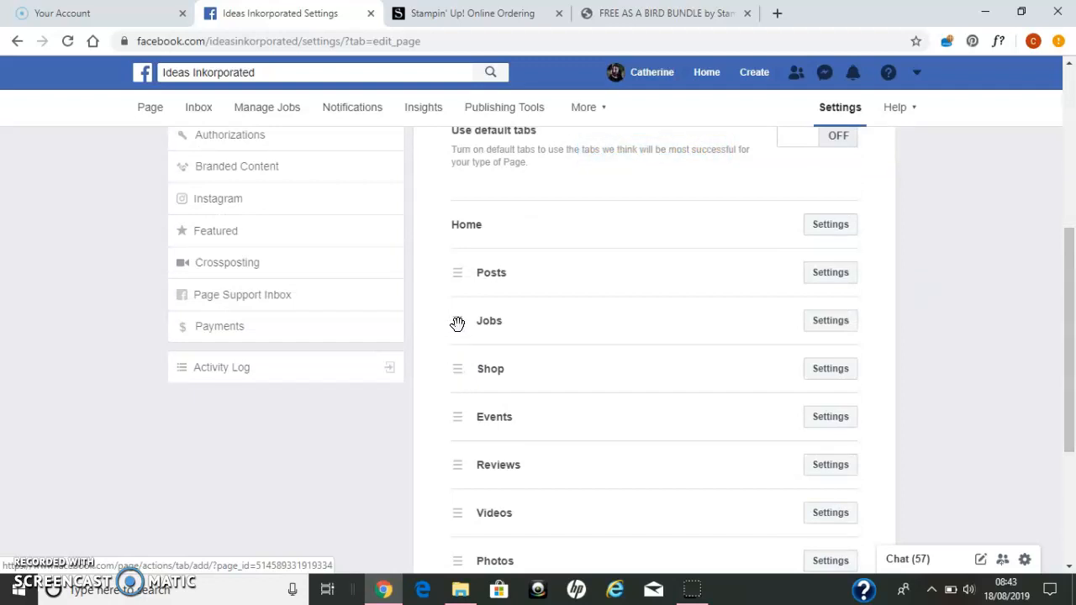
pyautogui.moveTo(457, 324); pyautogui.dragTo(461, 455)
pyautogui.moveTo(1070, 456); pyautogui.dragTo(1064, 350)
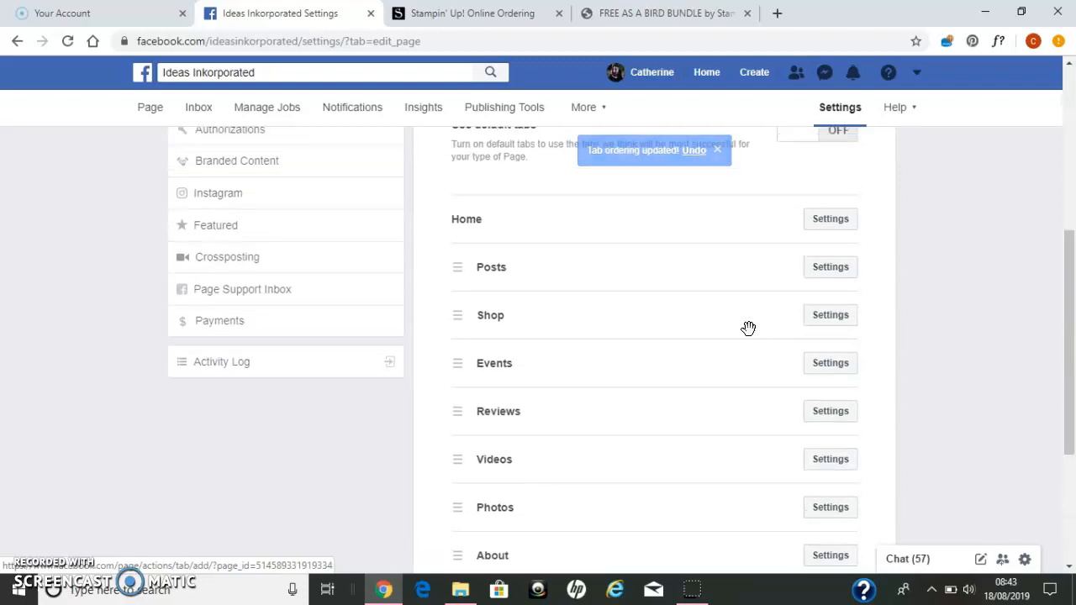
pyautogui.click(823, 319)
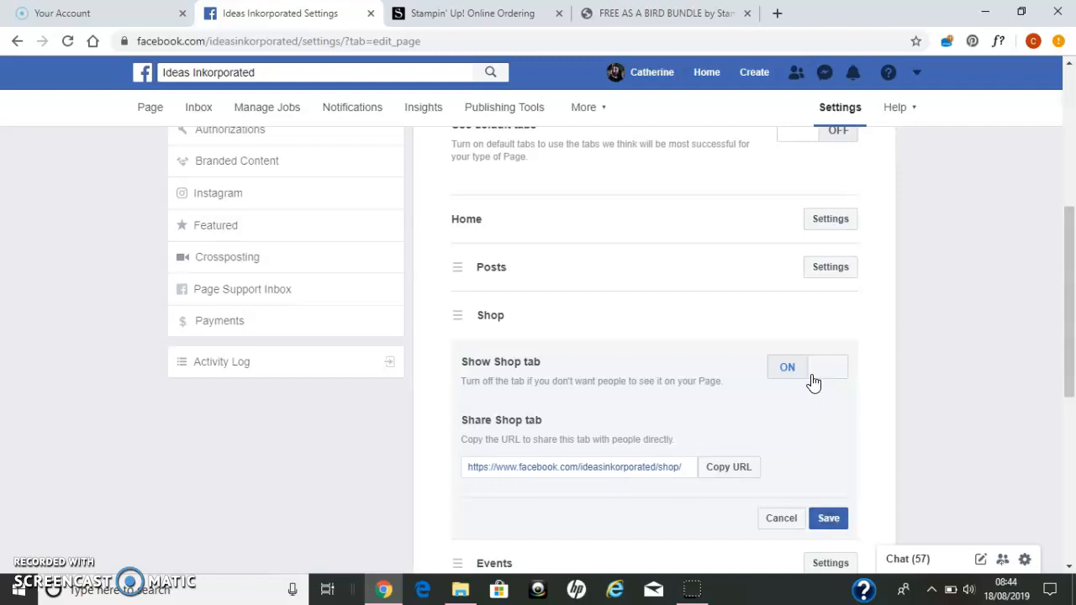
pyautogui.click(829, 519)
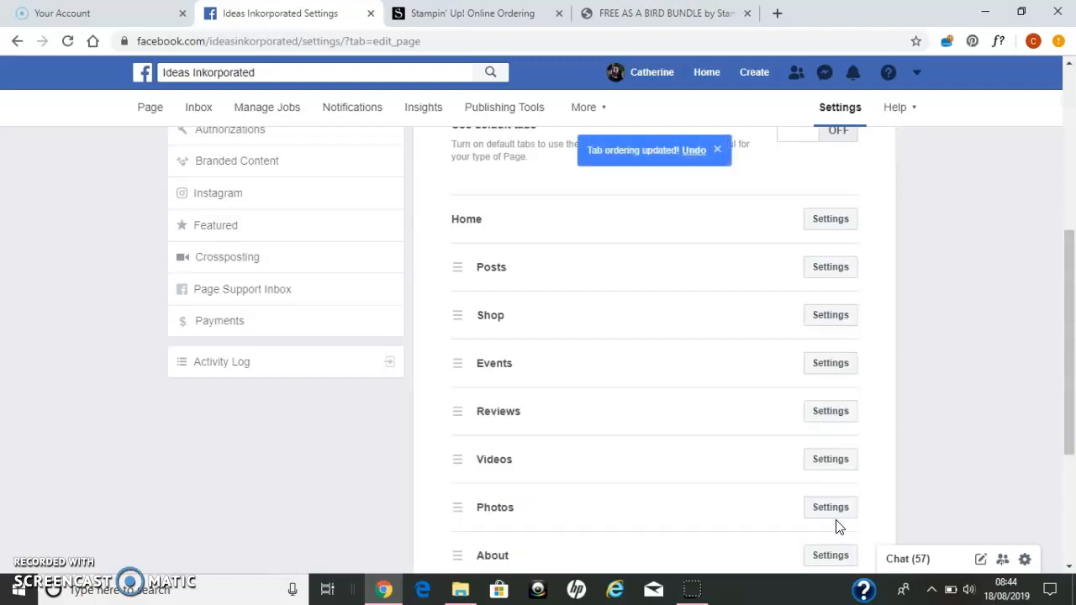
# Step: Return to the page and open its Shop section
pyautogui.moveTo(1064, 242); pyautogui.dragTo(1070, 118)
pyautogui.click(152, 107)
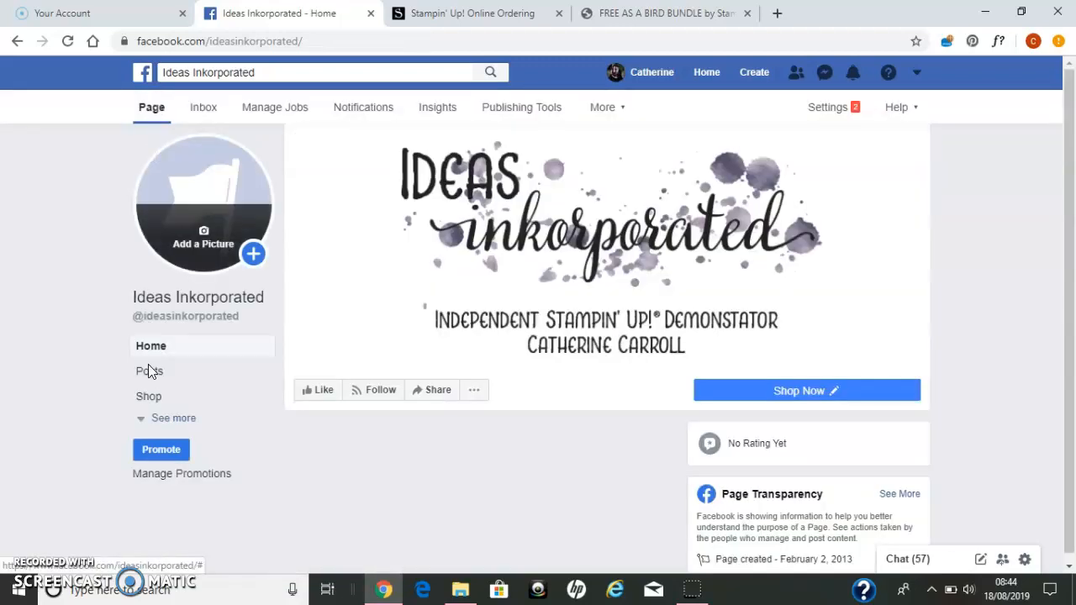
pyautogui.click(168, 397)
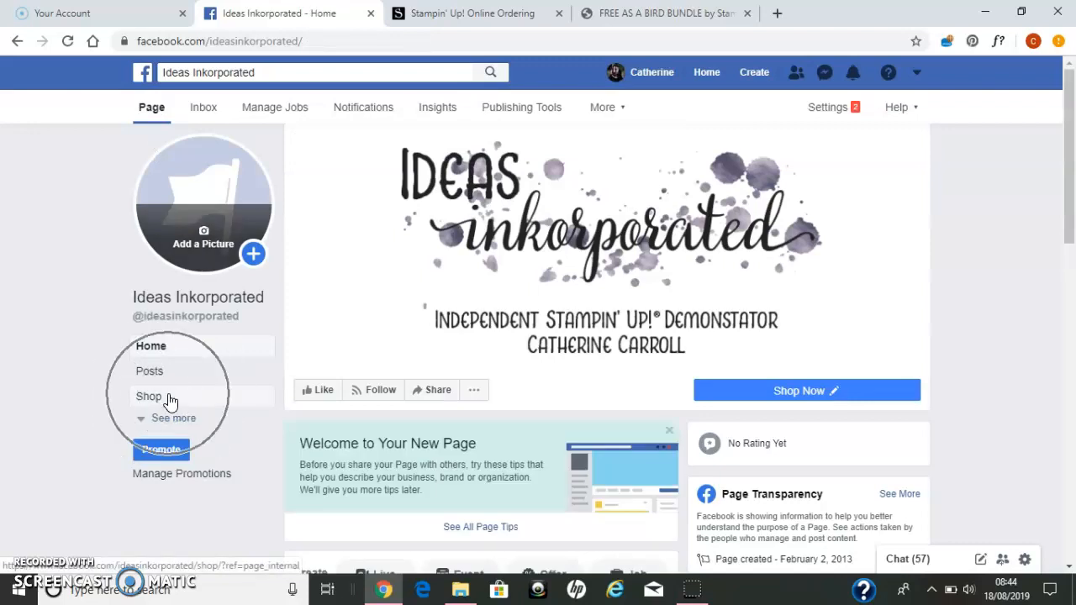
pyautogui.click(148, 400)
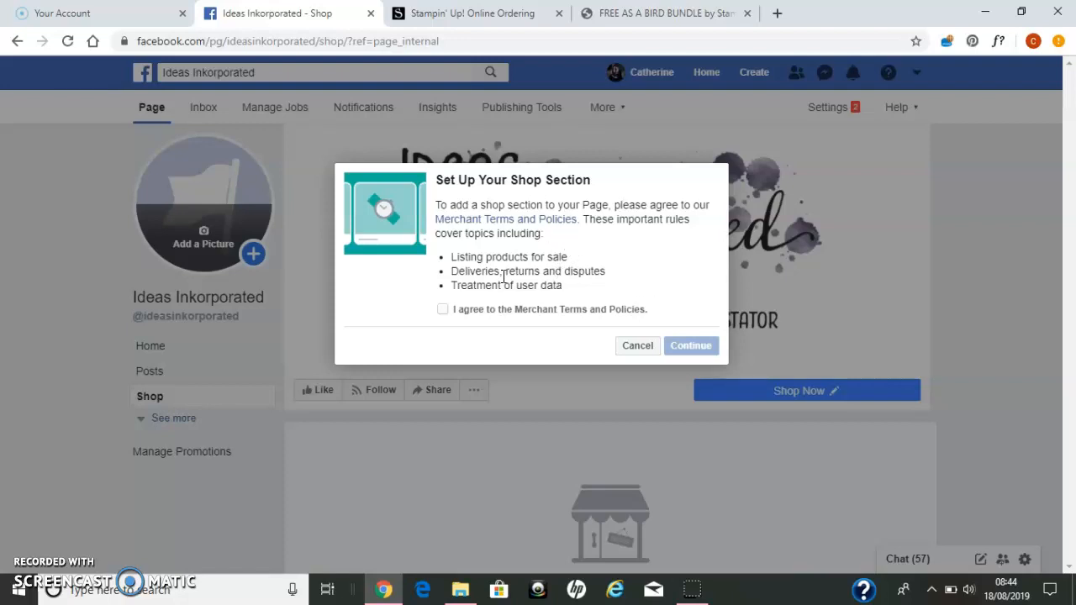
# Step: Agree to the Merchant Terms and Policies and choose Check Out on Another Website as the shop's checkout method
pyautogui.click(444, 310)
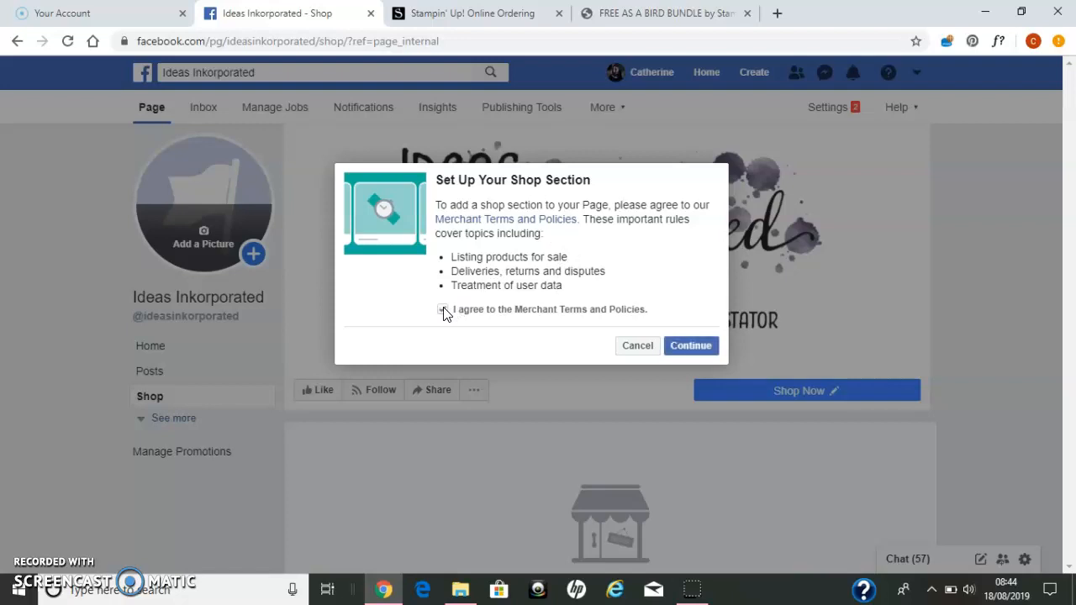
pyautogui.click(698, 348)
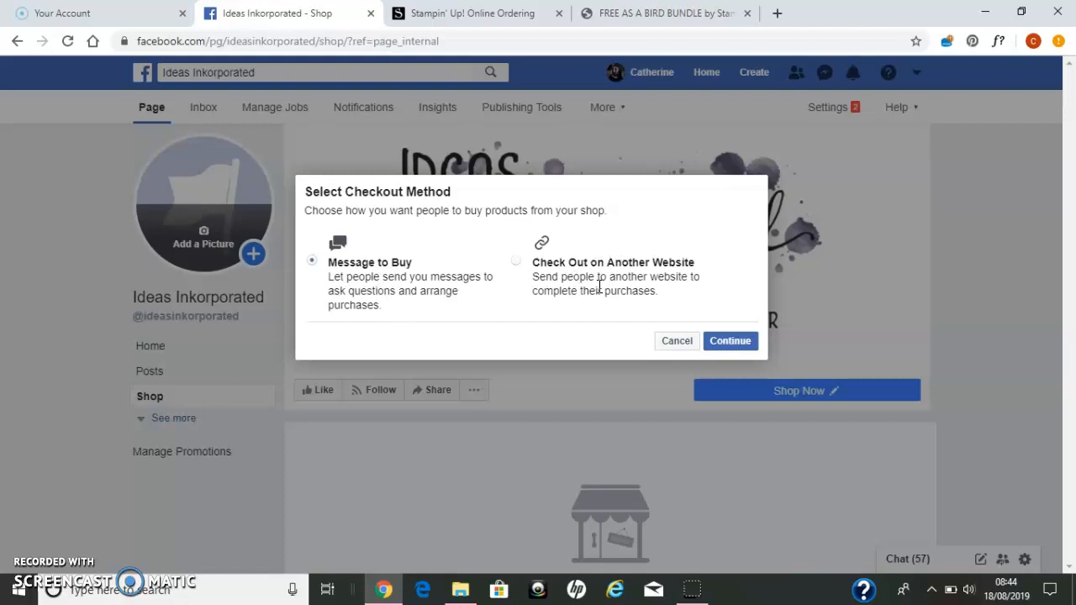
pyautogui.click(516, 262)
pyautogui.click(728, 344)
# Step: Set the shop's currency to British Pound and save the shop setup
pyautogui.click(507, 259)
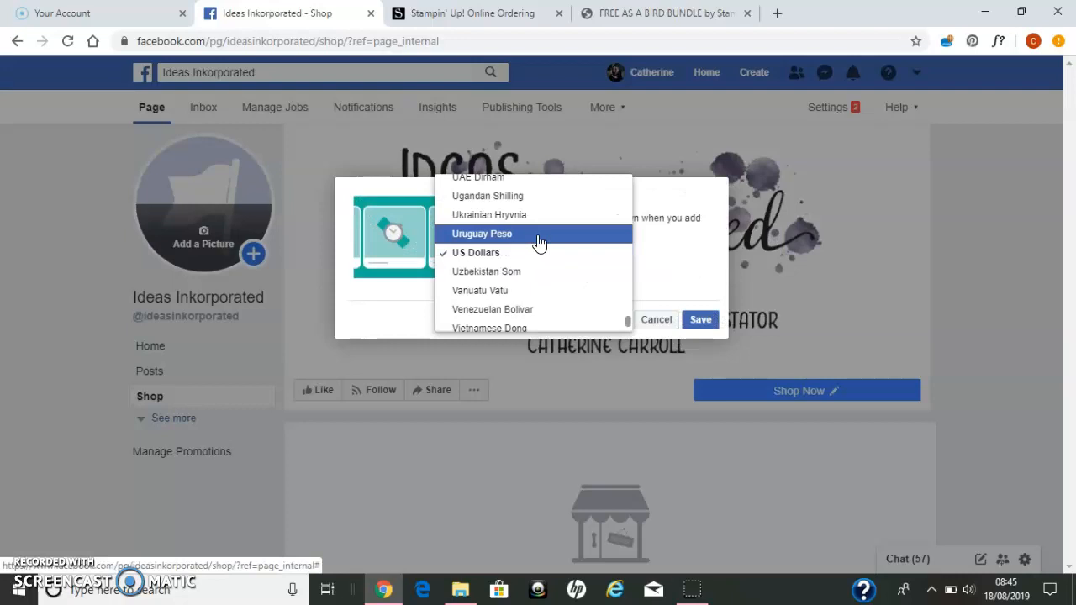
pyautogui.scroll(20, 539, 243)
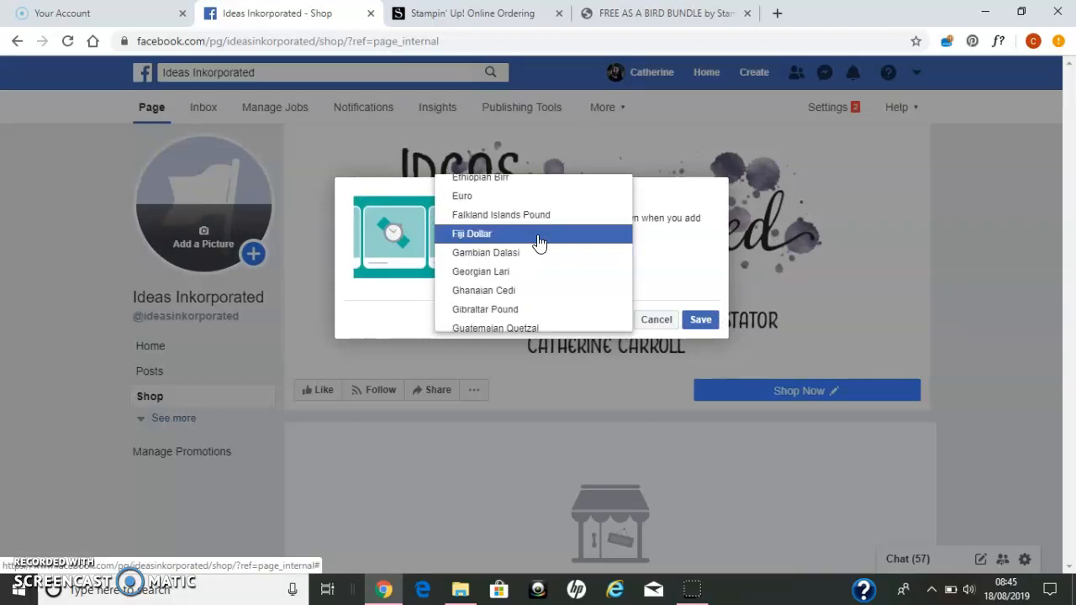
pyautogui.press('Down')
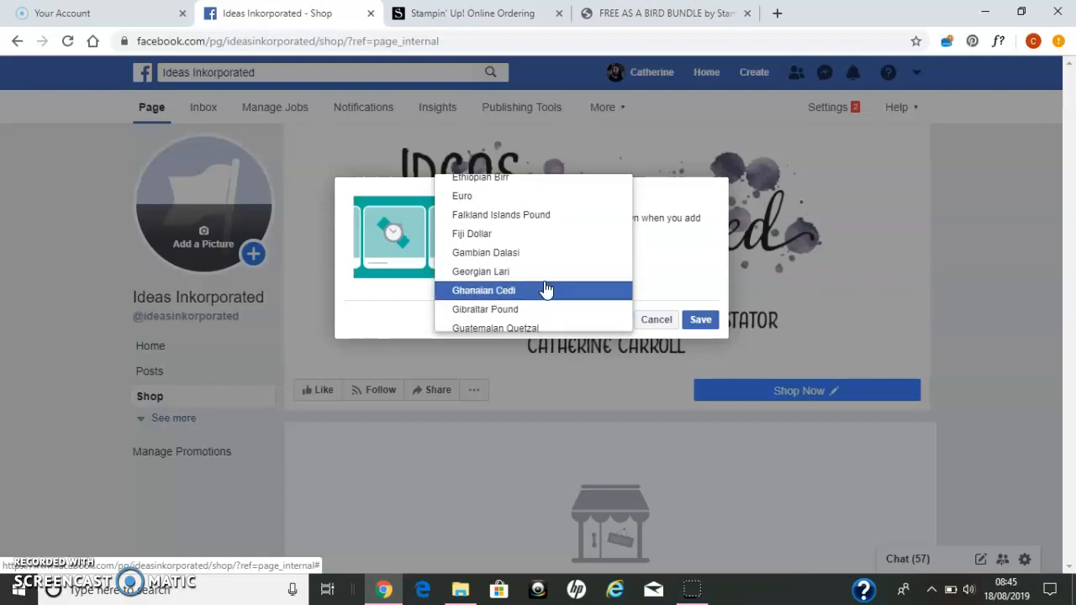
pyautogui.press('g')
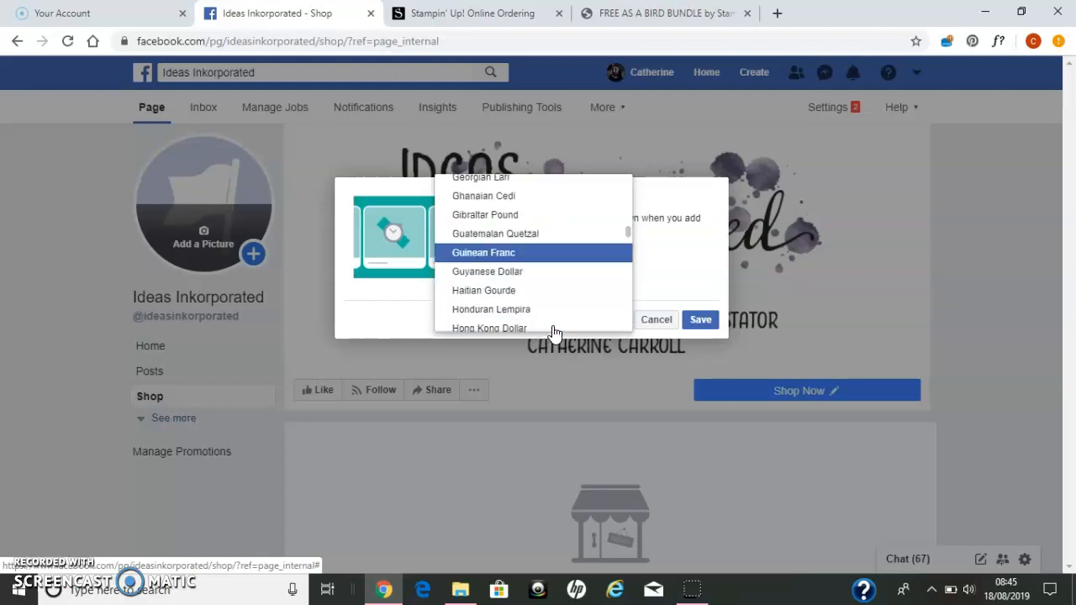
pyautogui.write('po')
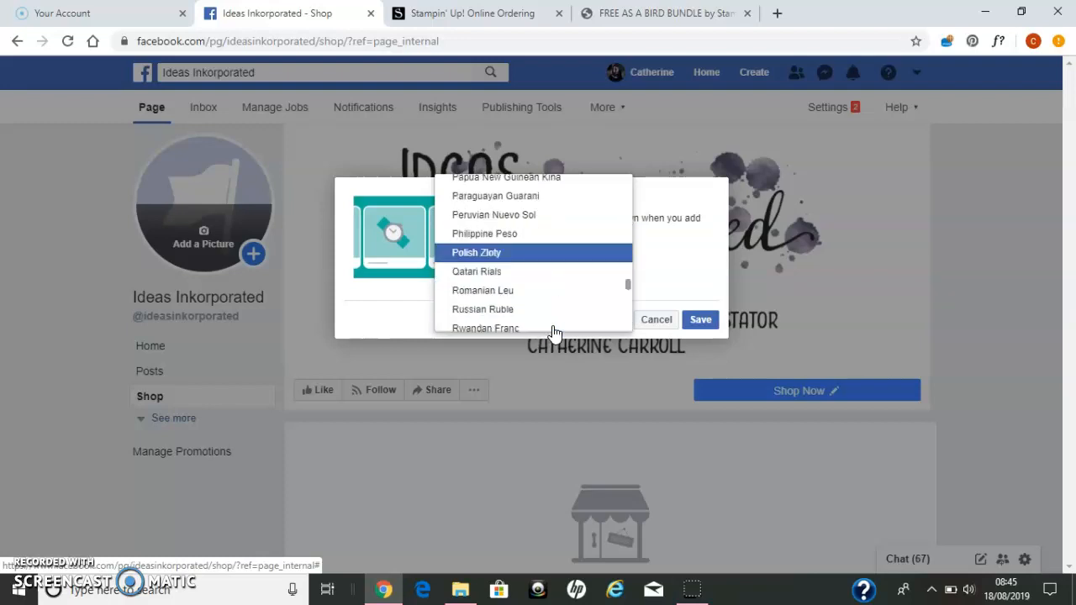
pyautogui.write('bri')
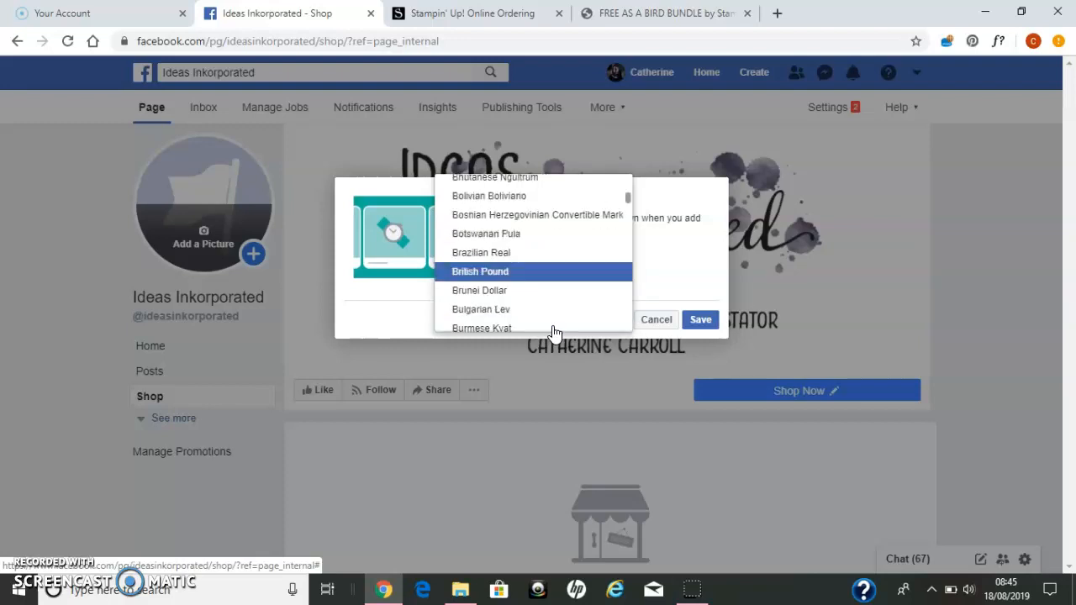
pyautogui.click(511, 275)
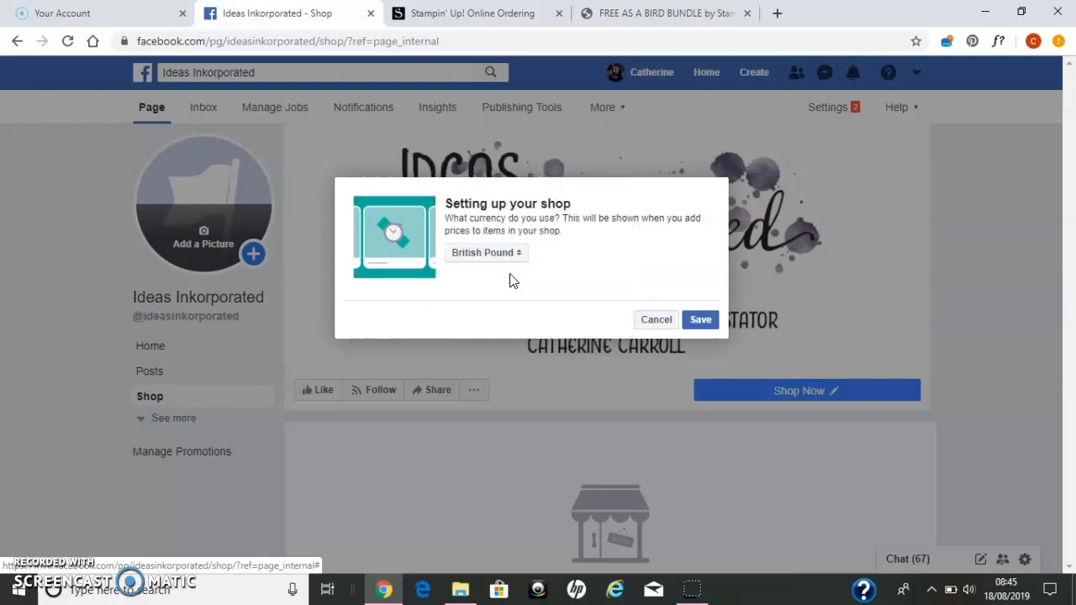
pyautogui.click(702, 321)
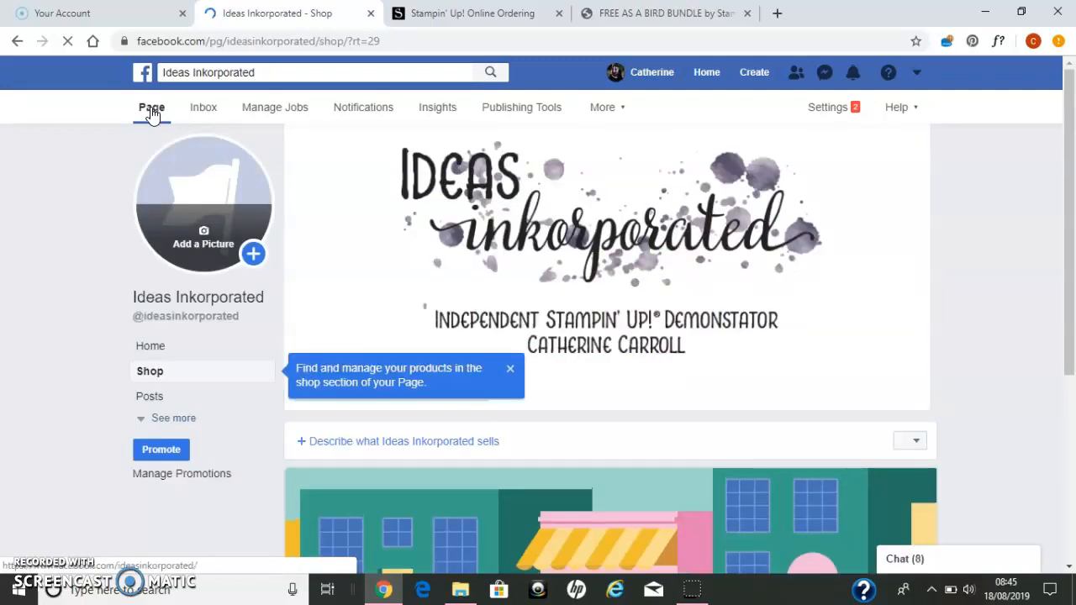
# Step: Go back to the page's home, reopen the Shop section and dismiss the tip about finding and managing products
pyautogui.click(151, 114)
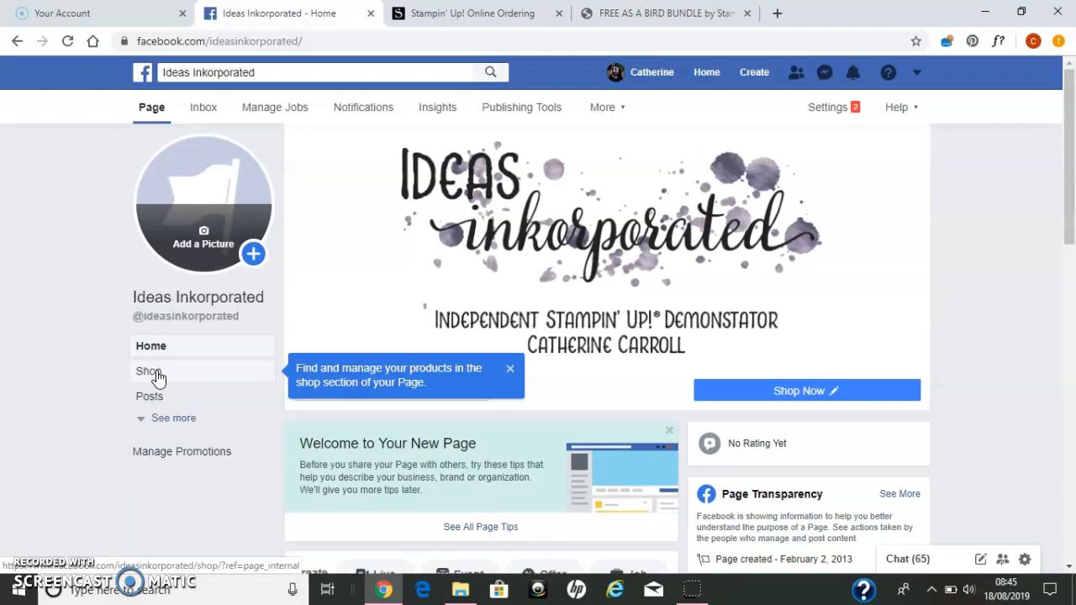
pyautogui.click(158, 378)
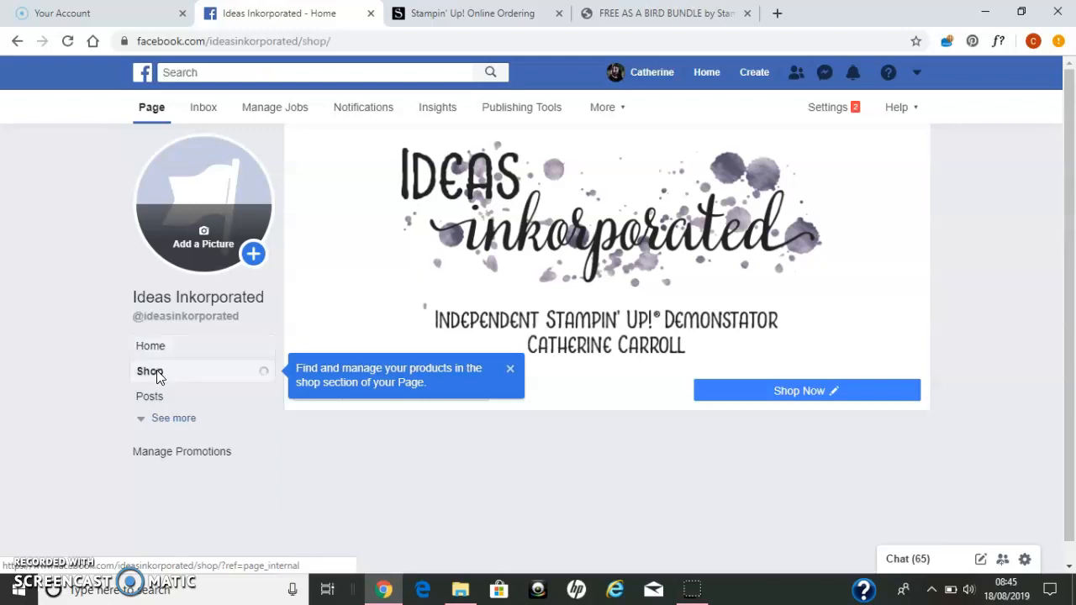
pyautogui.click(509, 369)
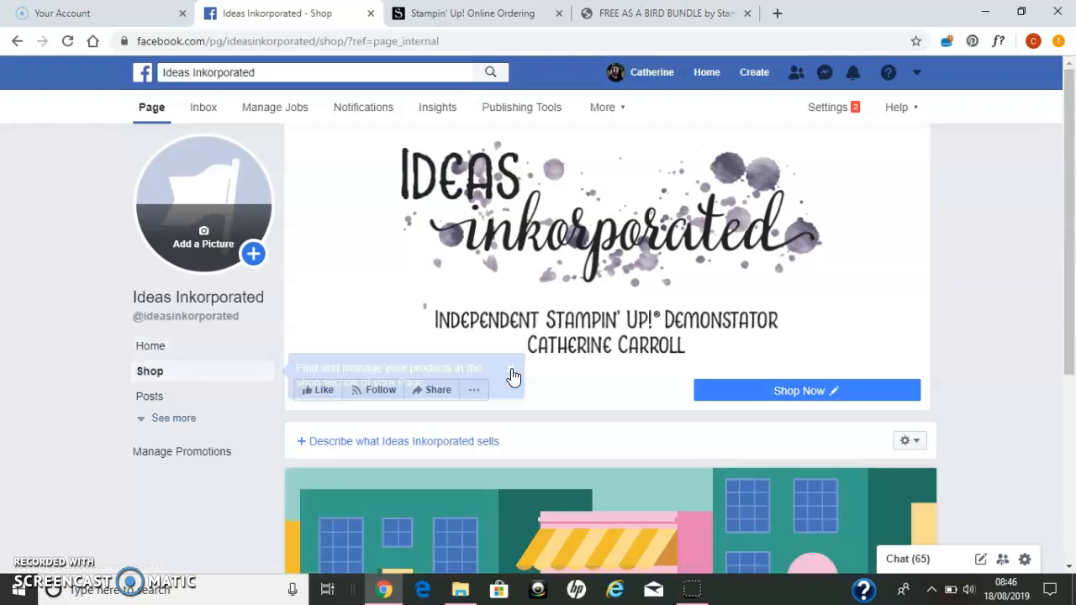
pyautogui.moveTo(1069, 178); pyautogui.dragTo(1071, 368)
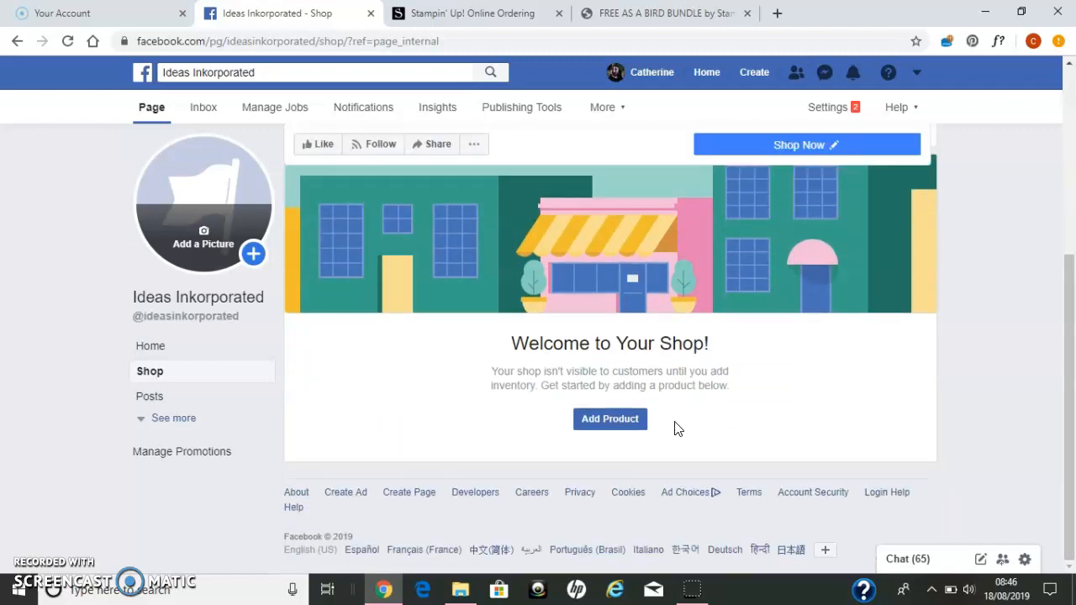
# Step: Start adding a product to the shop and name it "Free as a Bird Bundle"
pyautogui.click(613, 421)
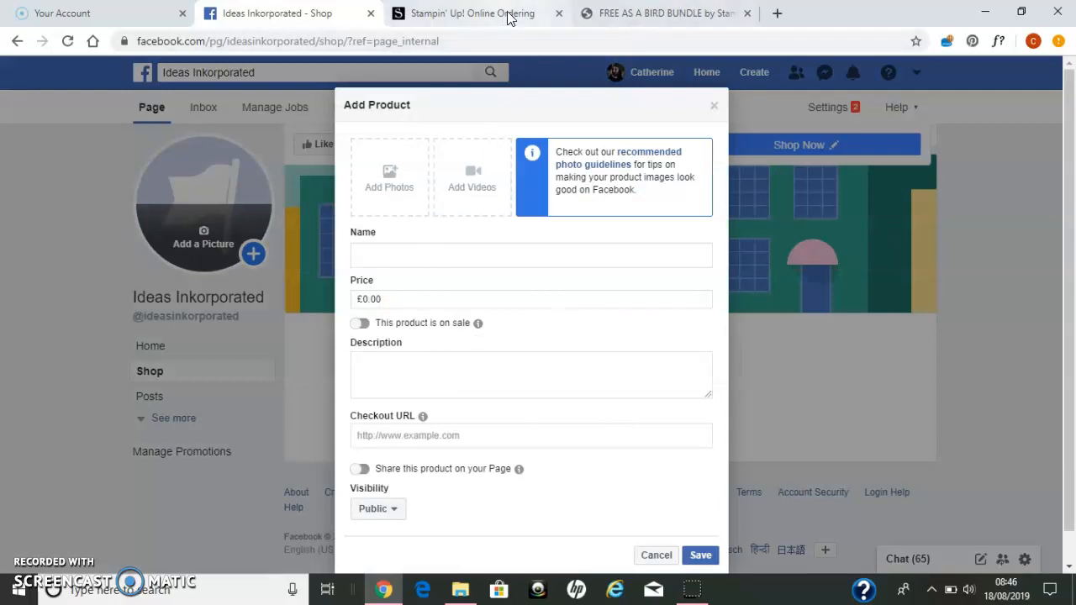
pyautogui.click(409, 256)
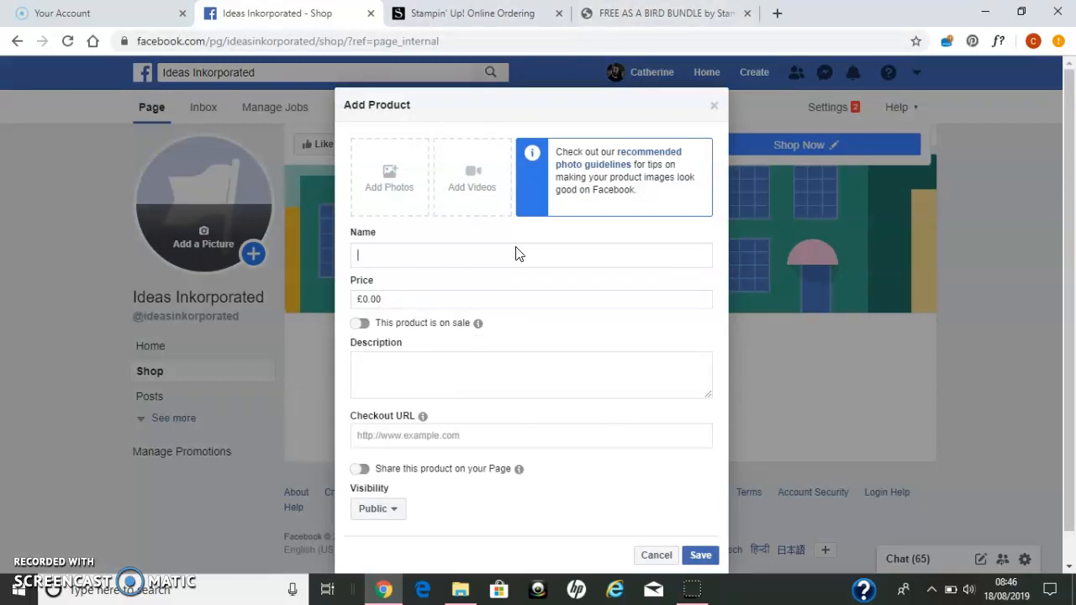
pyautogui.write('Free as a Bird Bunddle')
# Step: Check the bundle's price on its Stampin' Up! product page and set the Facebook product's price to £47.50
pyautogui.click(622, 18)
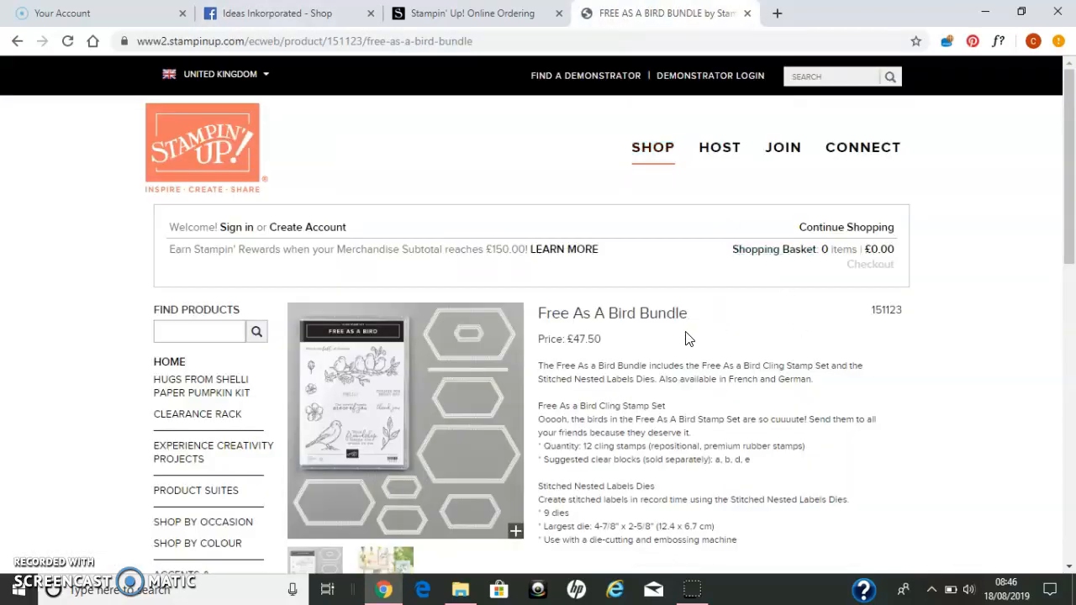
pyautogui.click(480, 20)
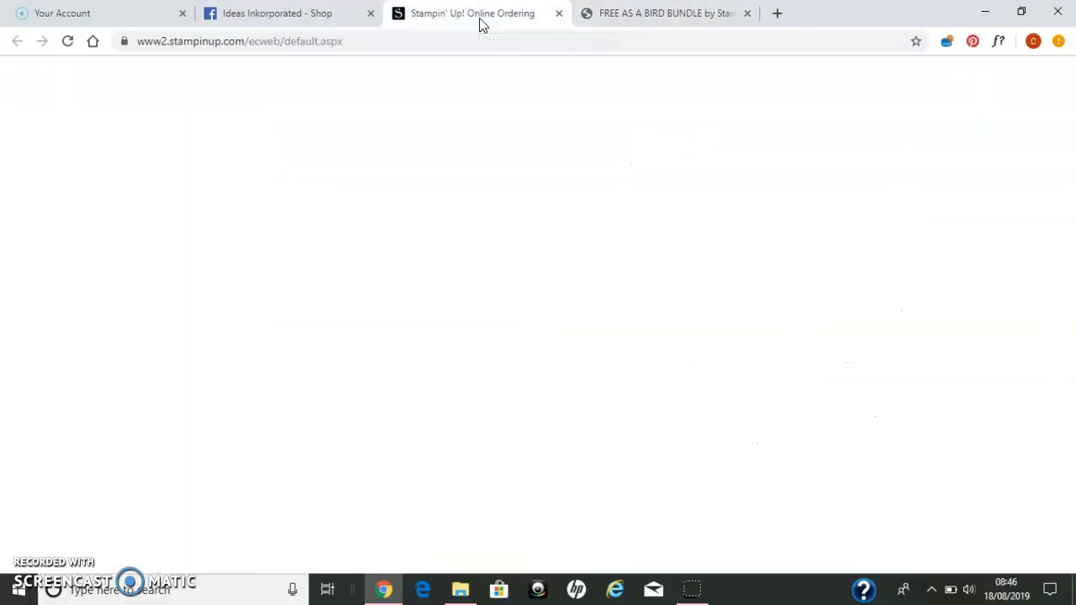
pyautogui.click(308, 20)
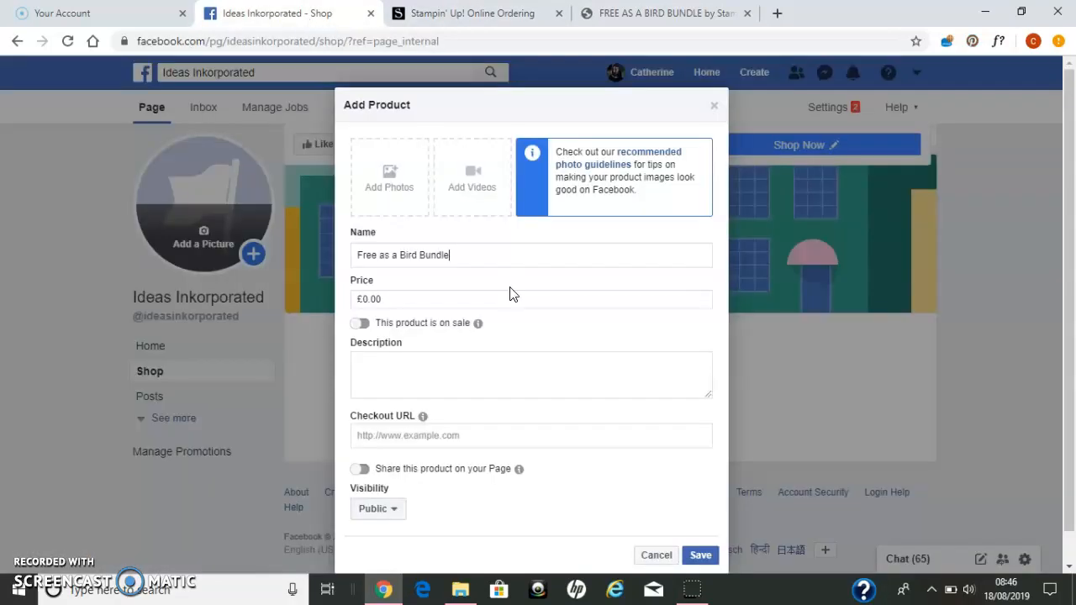
pyautogui.moveTo(395, 298); pyautogui.dragTo(343, 302)
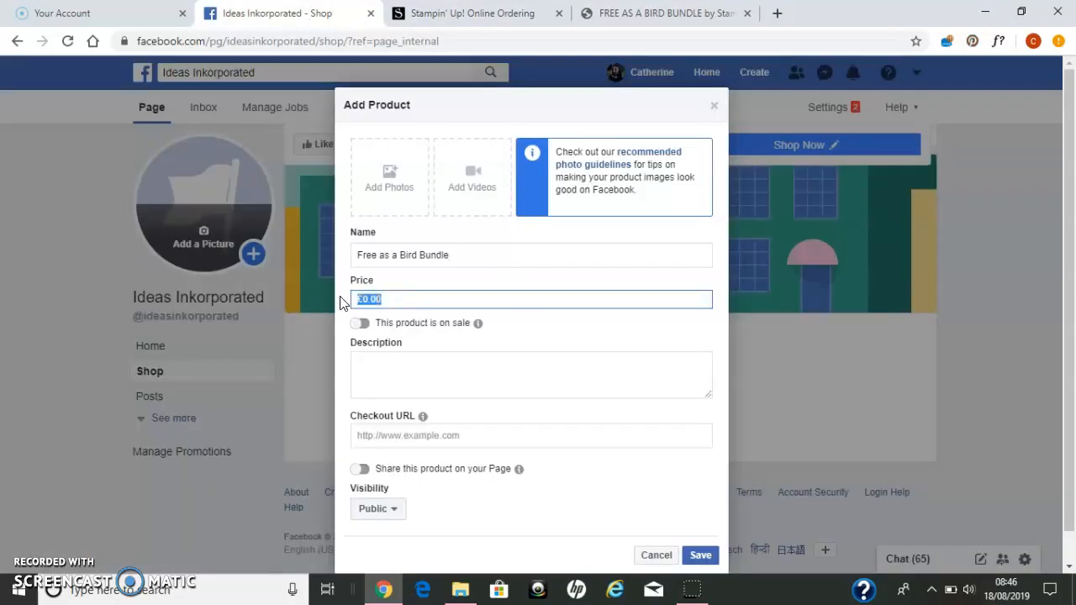
pyautogui.write('£47.50')
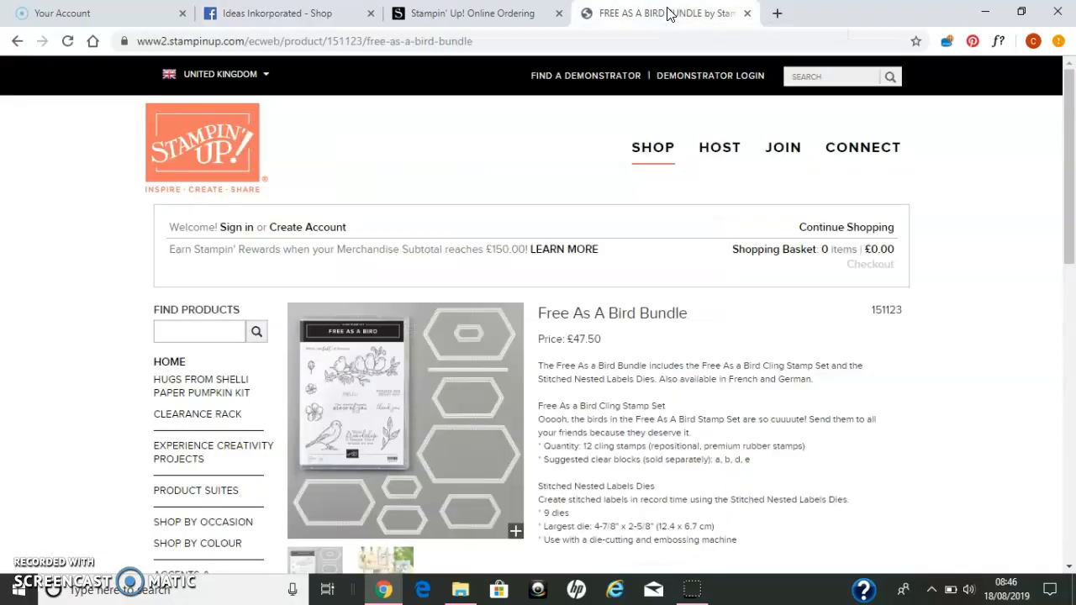
# Step: Add the "free as a bird bundle" image from the 1 SU product photos folder as the product's photo
pyautogui.click(671, 13)
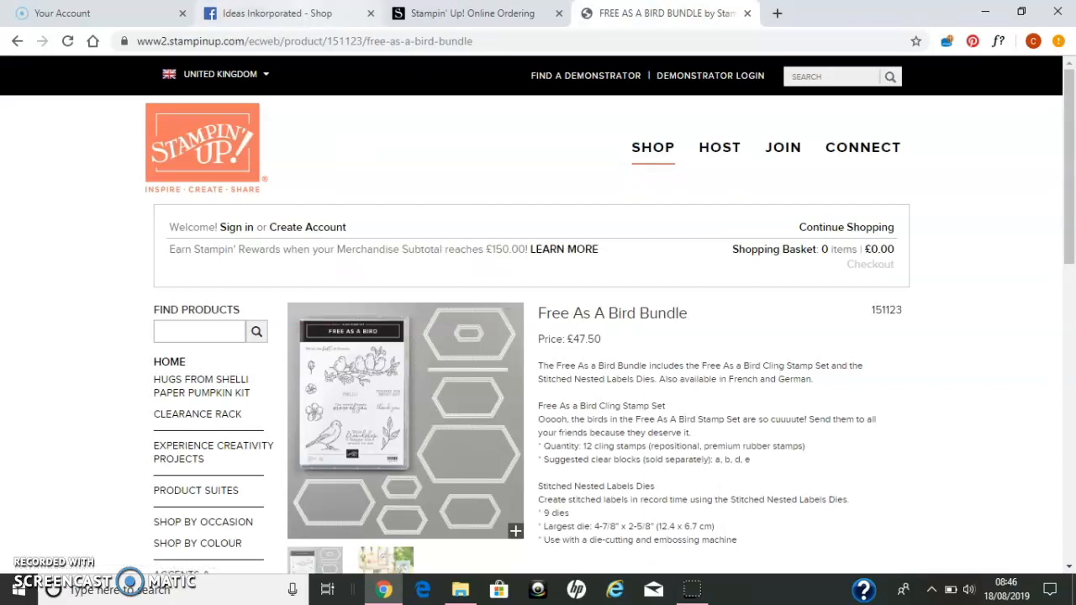
pyautogui.click(300, 21)
pyautogui.click(402, 173)
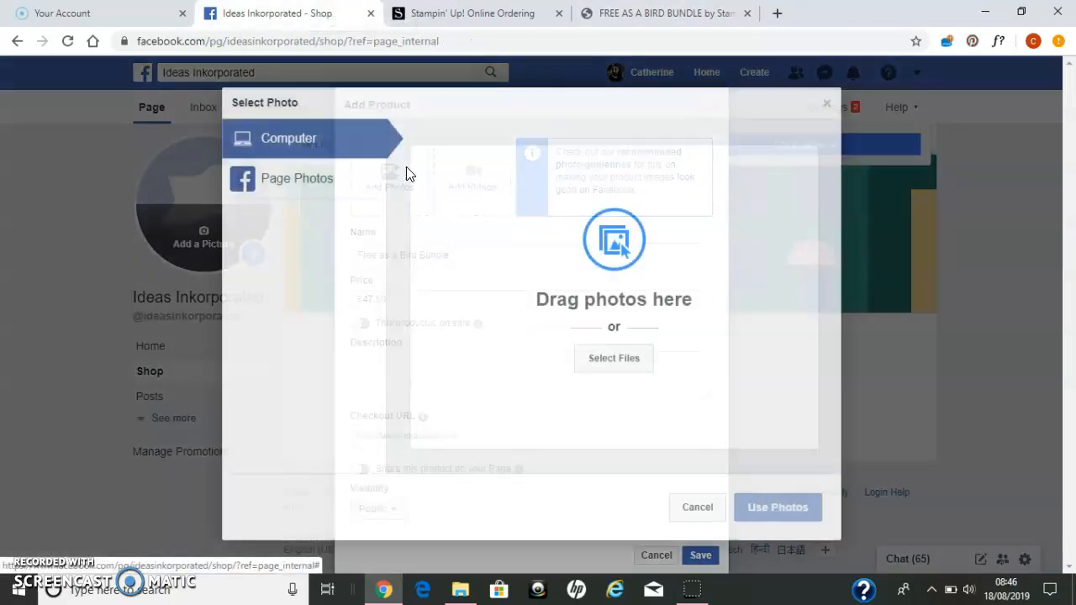
pyautogui.click(635, 361)
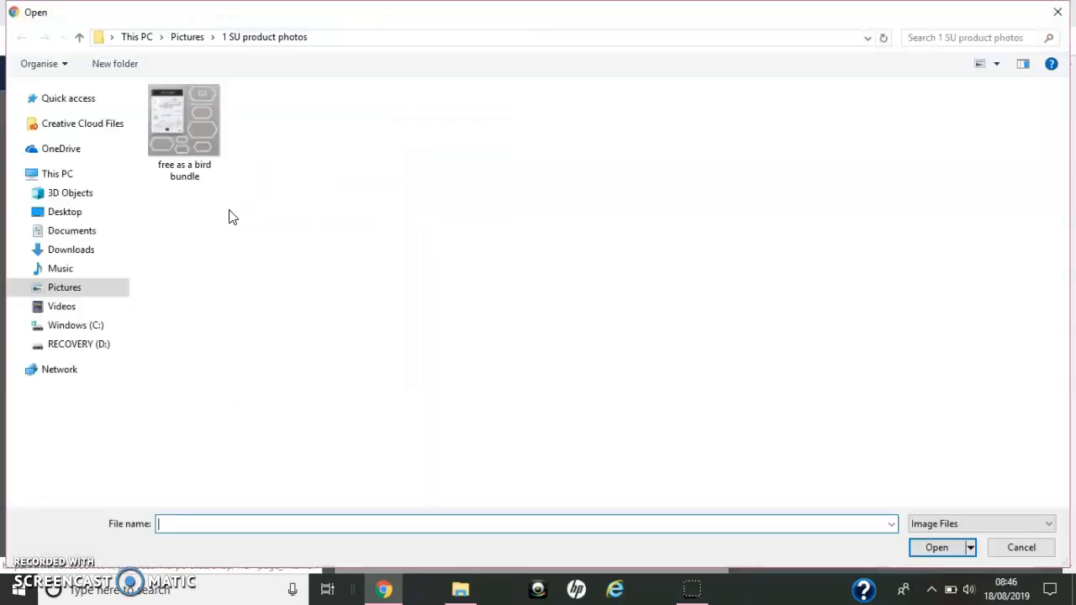
pyautogui.click(189, 122)
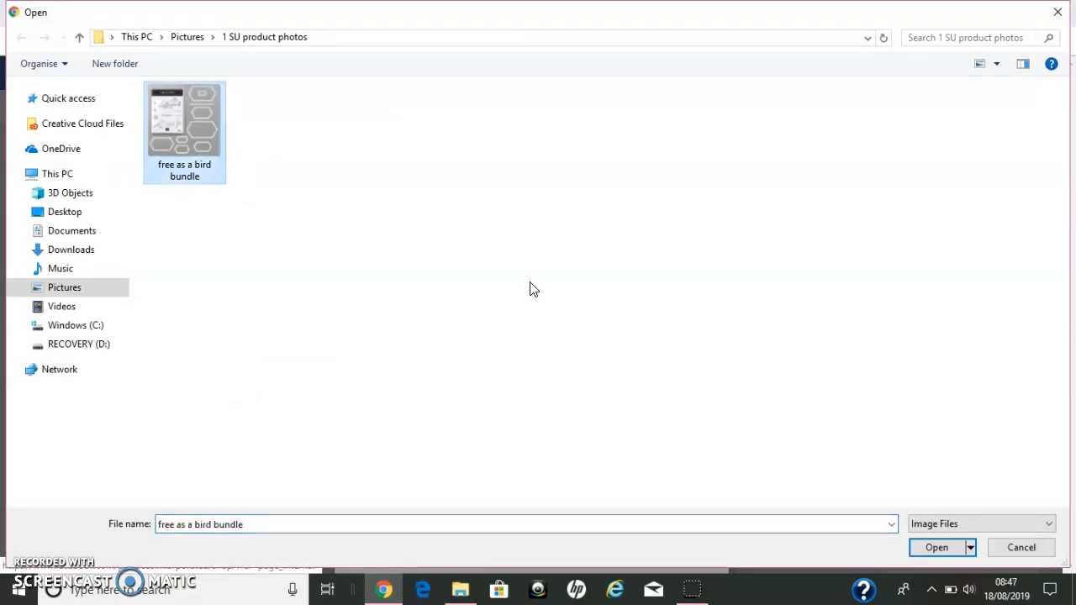
pyautogui.click(938, 548)
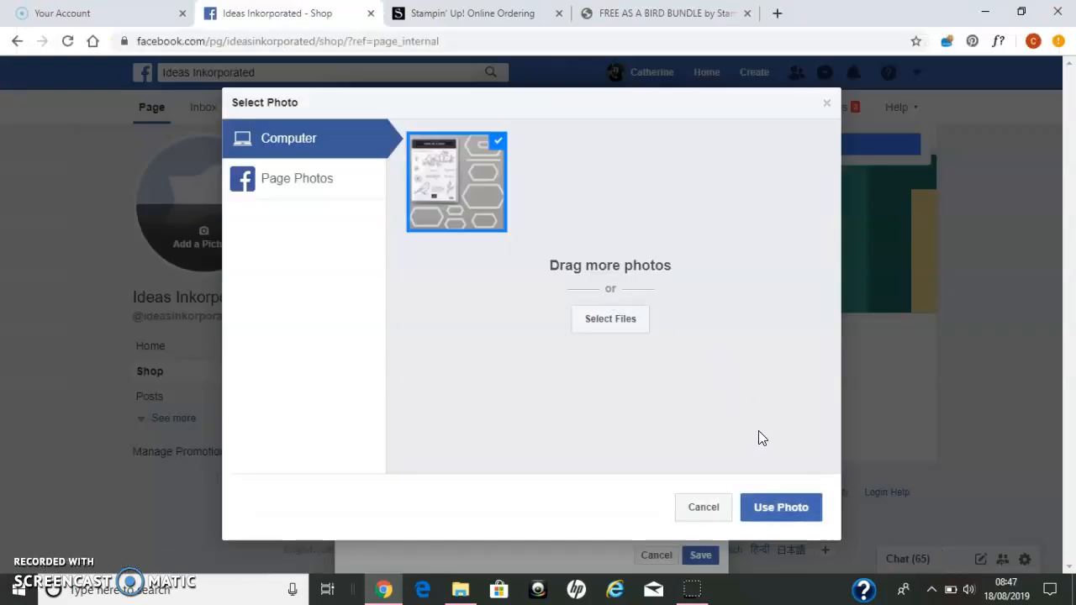
pyautogui.click(788, 508)
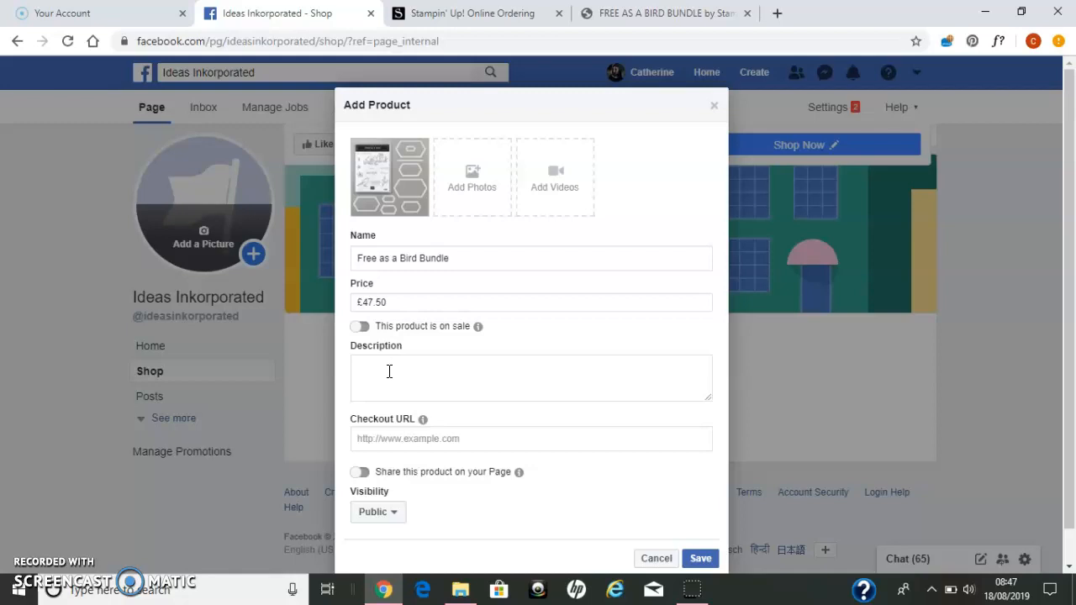
# Step: Set the checkout URL to the bundle's Stampin' Up! product page address, extended with "?dbwsdemoid=" and the demonstrator ID
pyautogui.moveTo(423, 423)
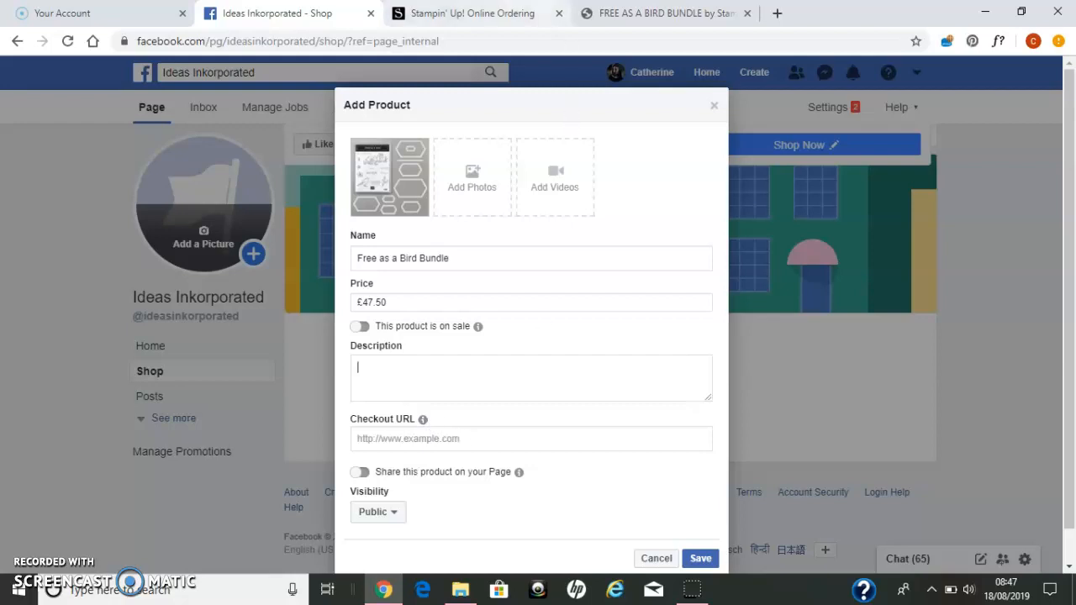
pyautogui.click(647, 12)
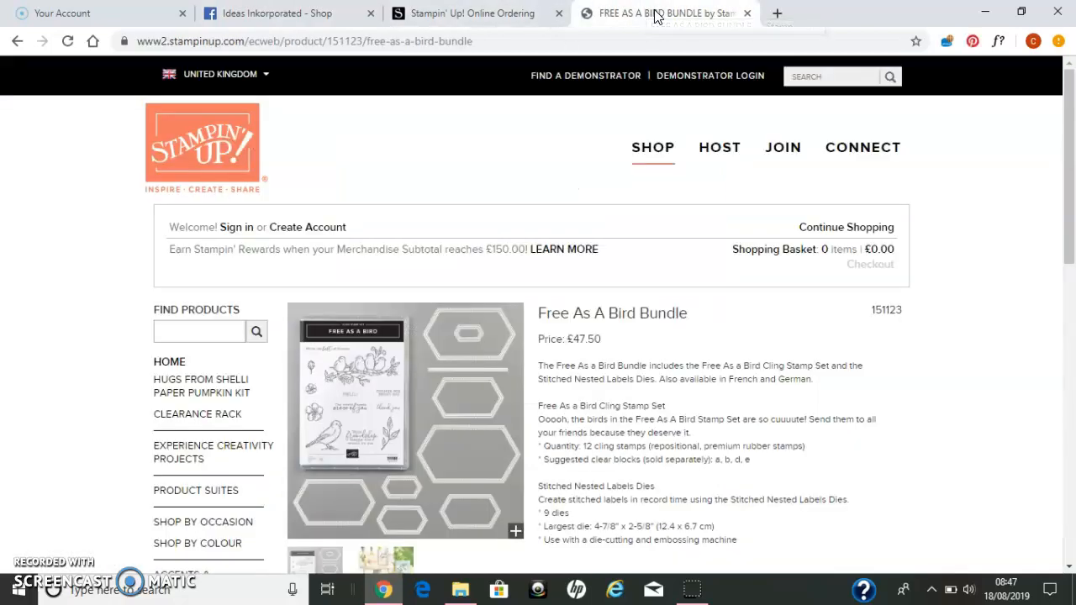
pyautogui.click(563, 37)
pyautogui.hotkey('ctrl', 'c')
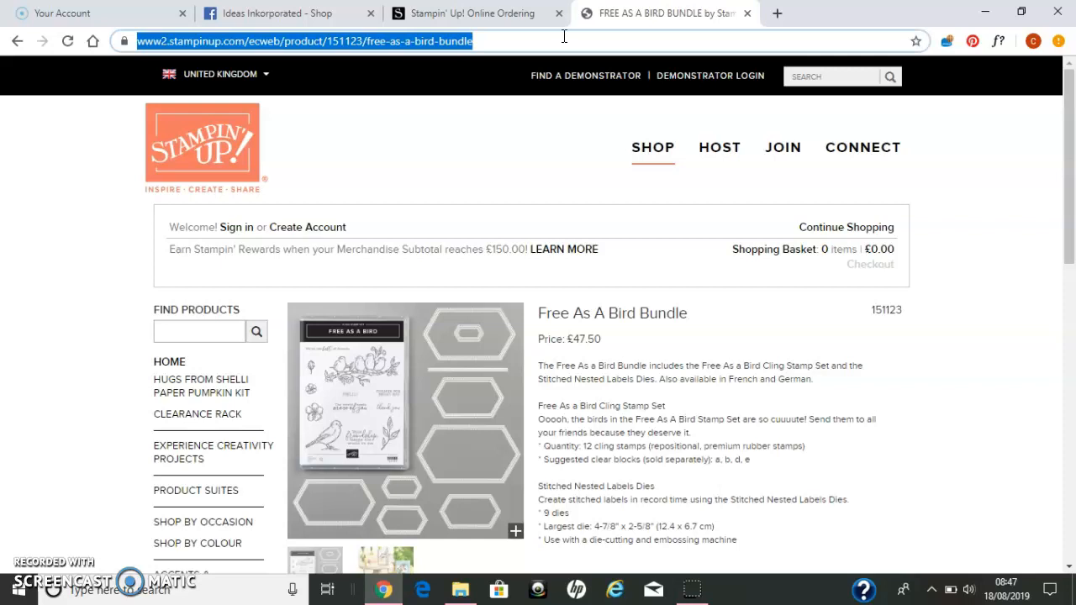
pyautogui.click(307, 16)
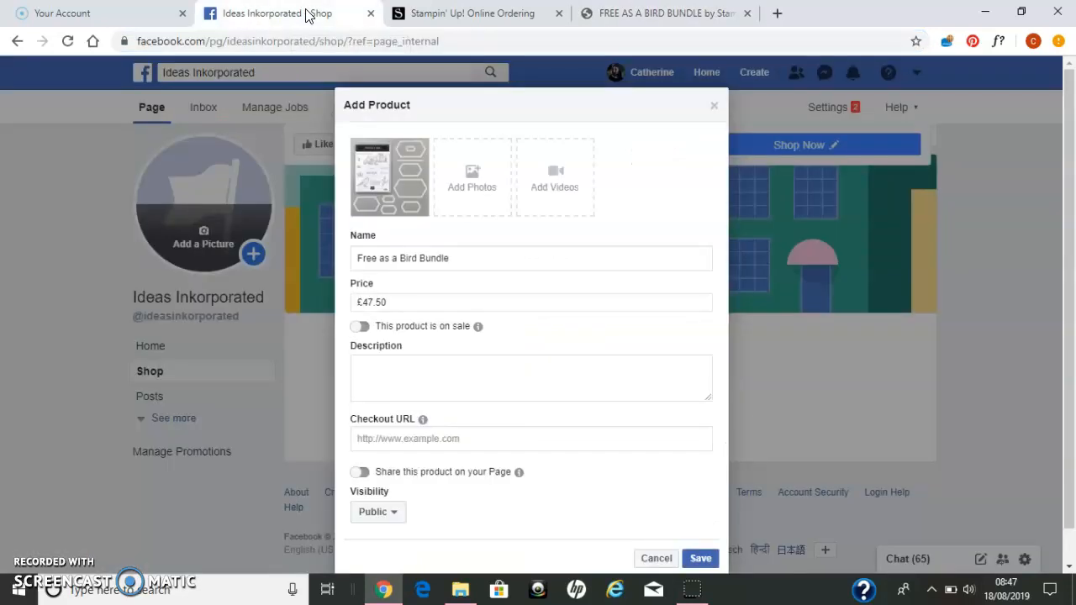
pyautogui.click(448, 435)
pyautogui.hotkey('ctrl', 'v')
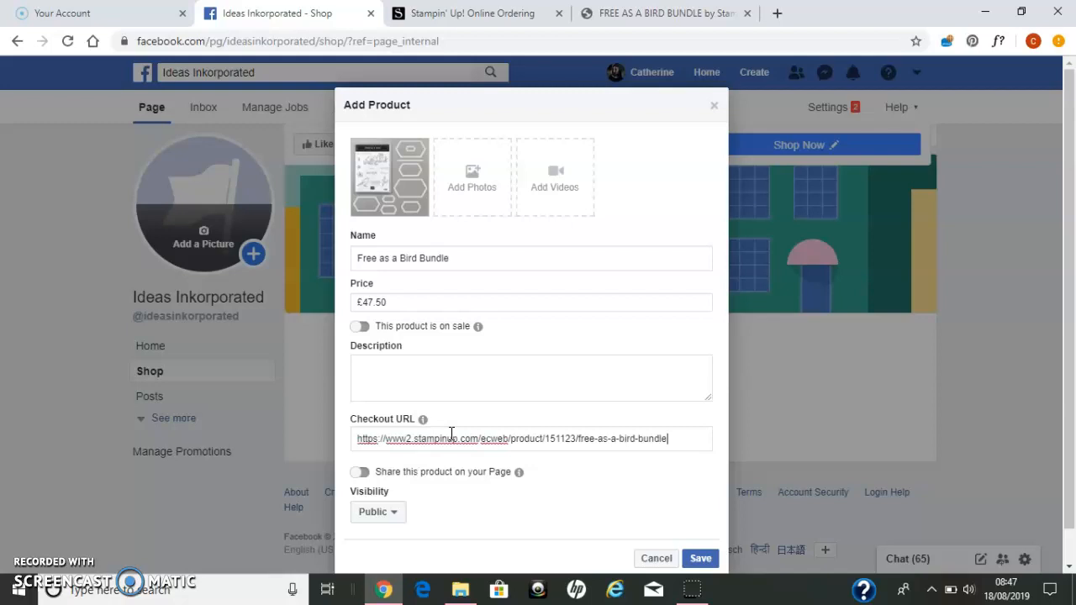
pyautogui.write('?dbwsdemoid=')
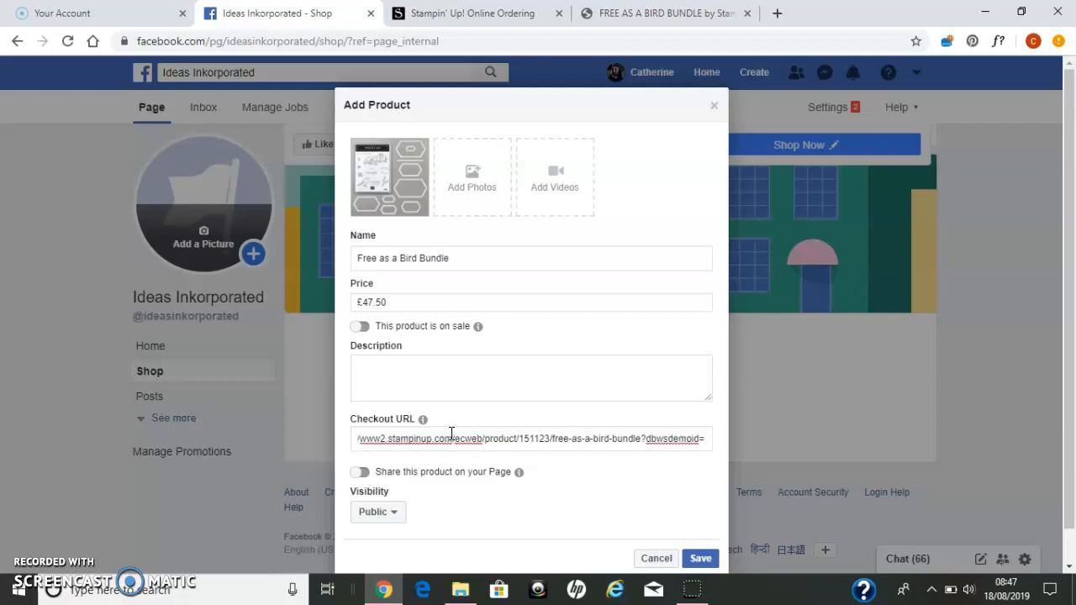
pyautogui.write('5001464')
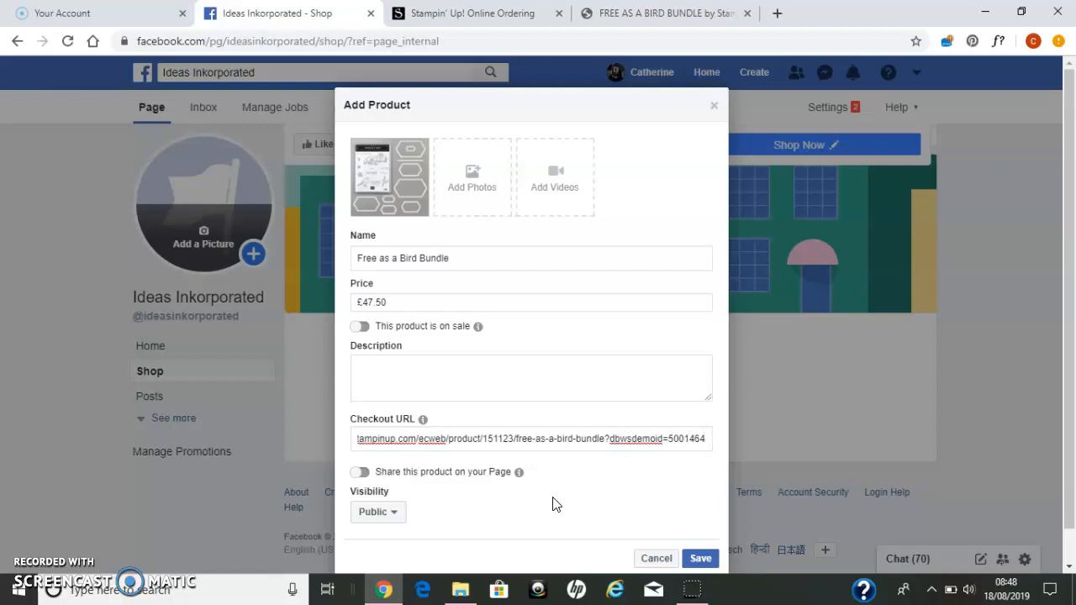
# Step: Save the product with public visibility and dismiss the first-product message
pyautogui.moveTo(519, 475)
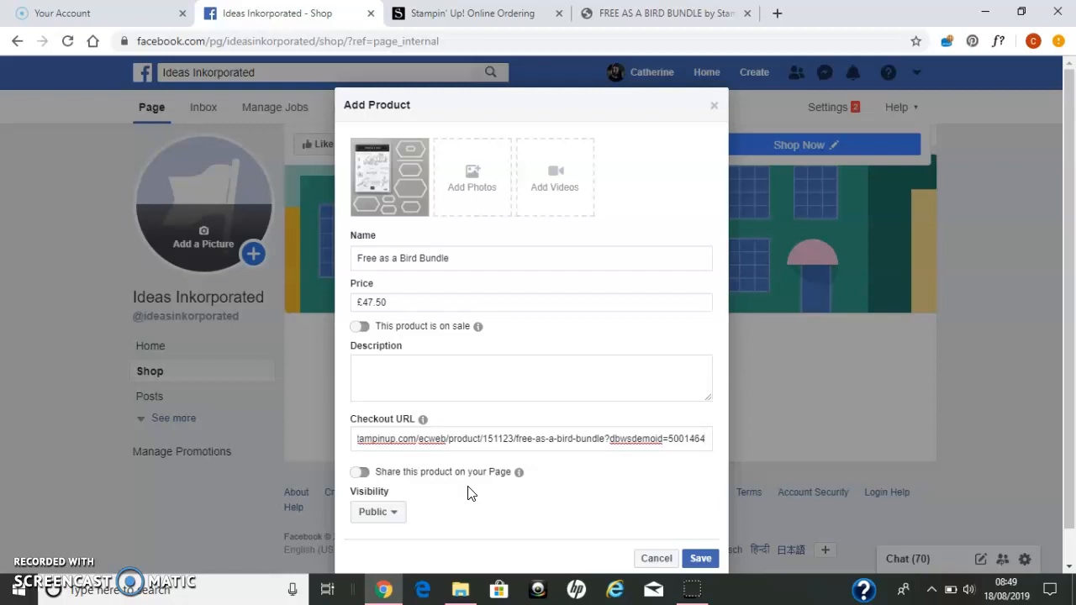
pyautogui.click(707, 561)
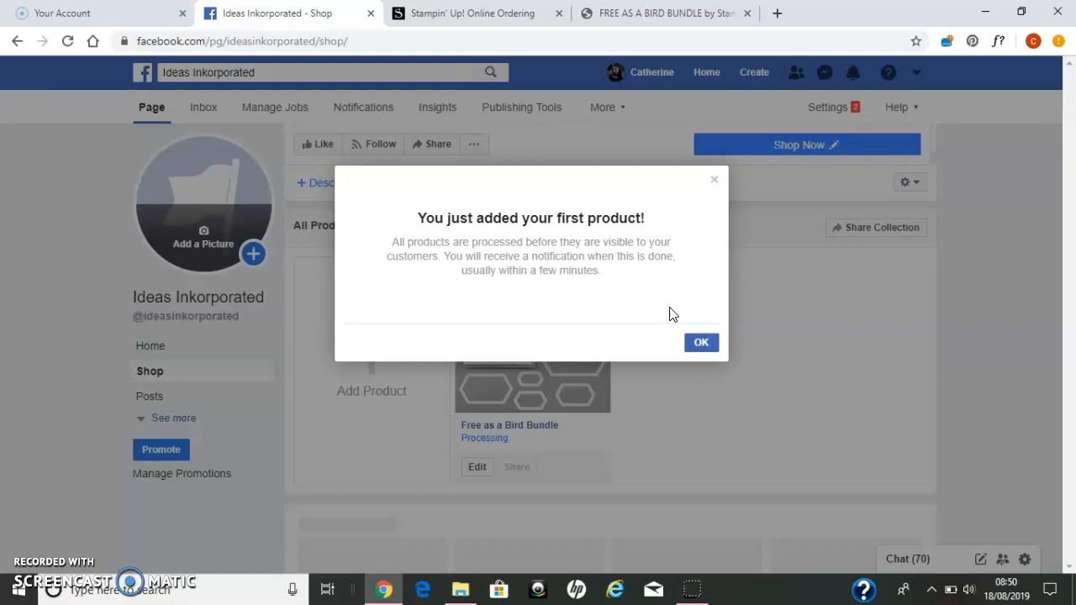
pyautogui.click(700, 345)
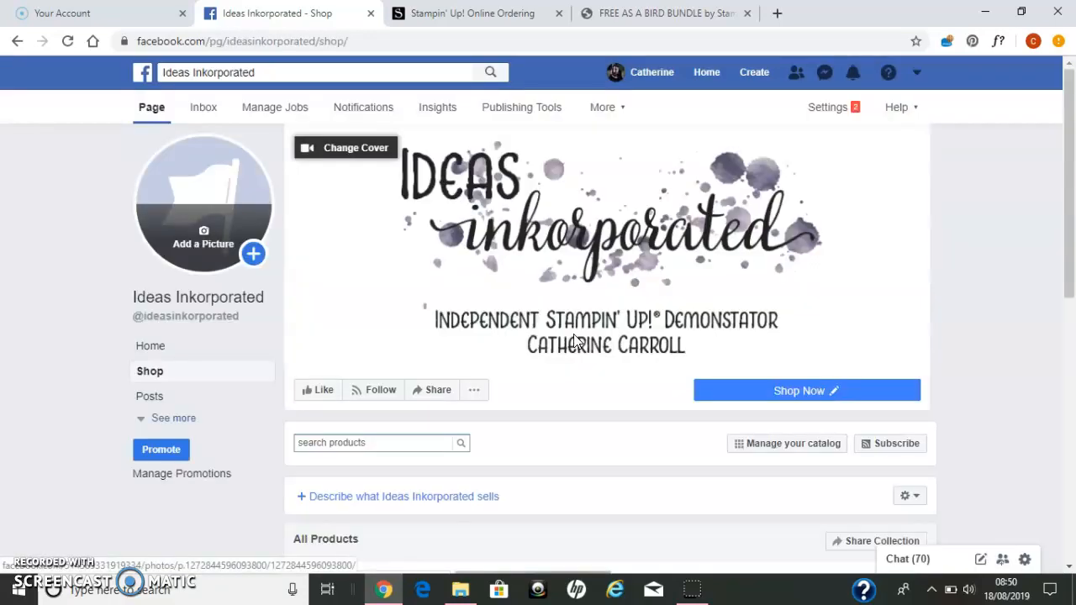
# Step: Reload the page's Shop section and examine the product listing and the collections area
pyautogui.click(152, 374)
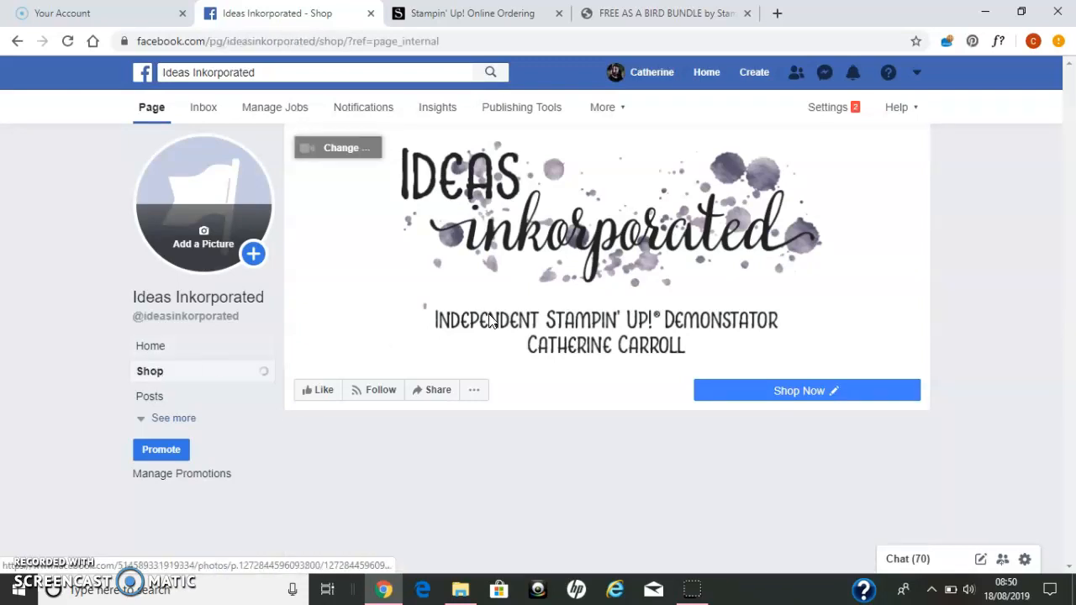
pyautogui.scroll(-1, 492, 321)
pyautogui.scroll(-4, 491, 321)
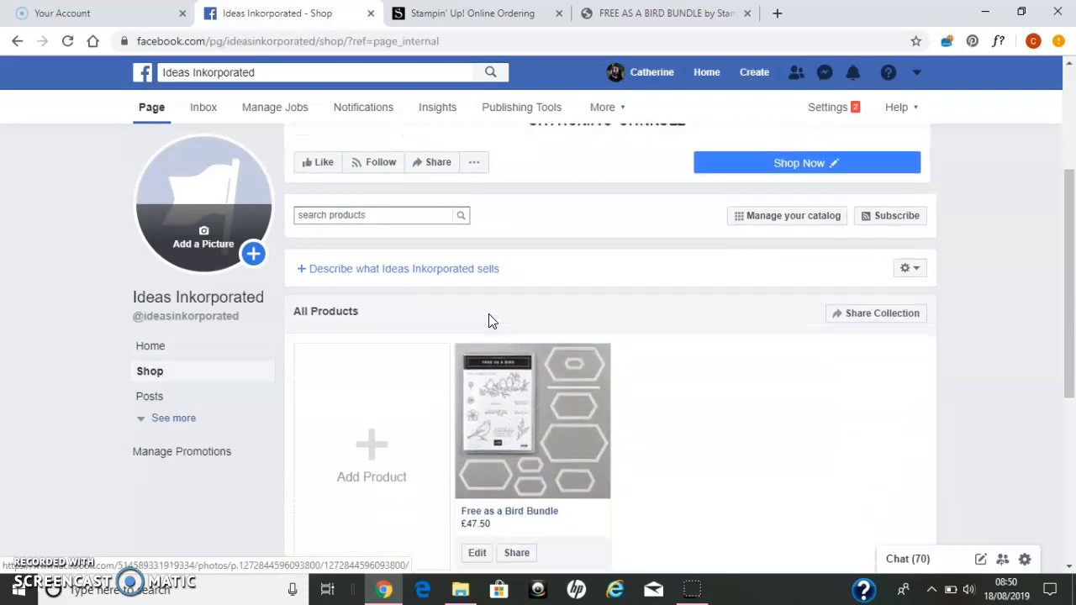
pyautogui.scroll(-3, 490, 319)
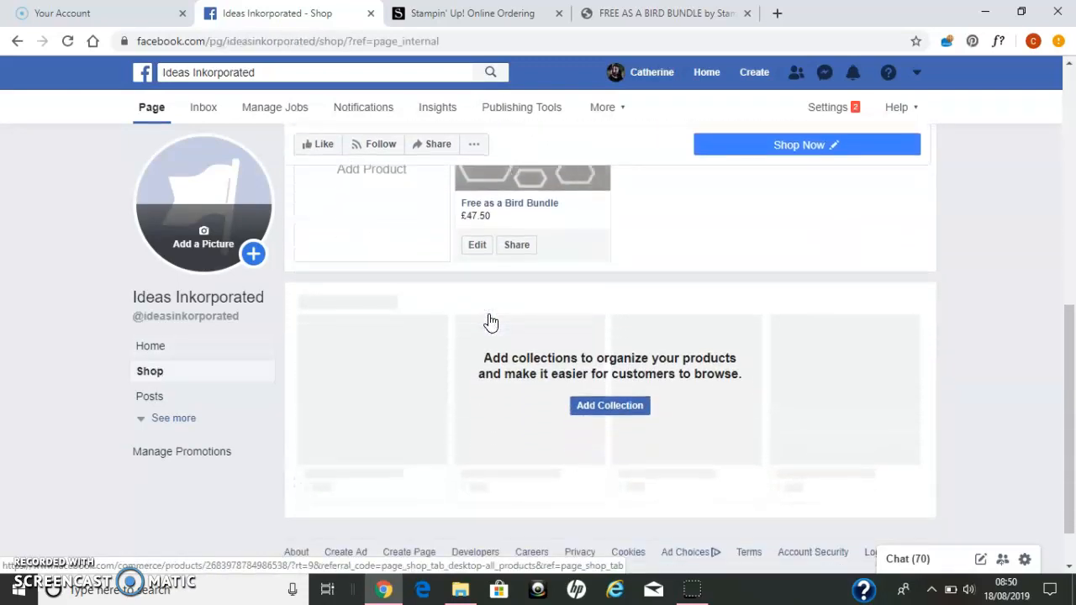
pyautogui.scroll(1, 490, 316)
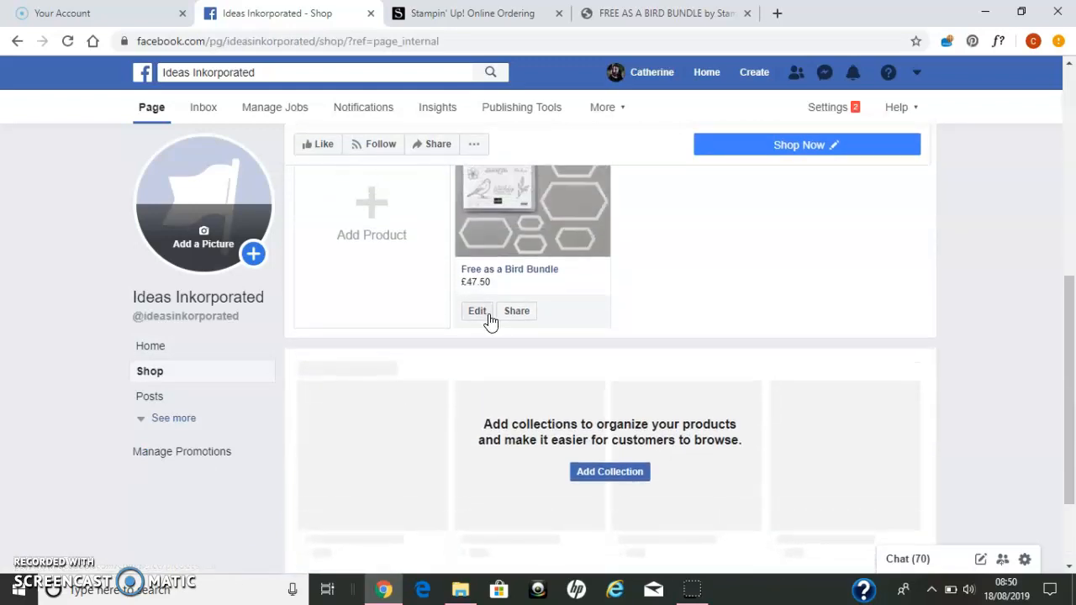
pyautogui.scroll(5, 489, 321)
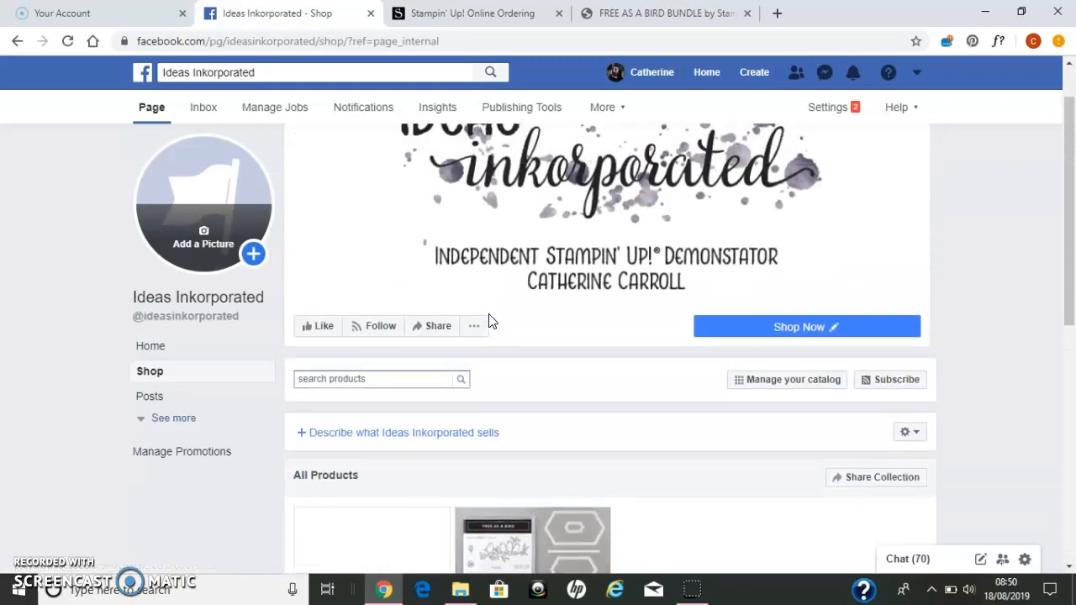
pyautogui.scroll(2, 492, 321)
pyautogui.scroll(-3, 490, 321)
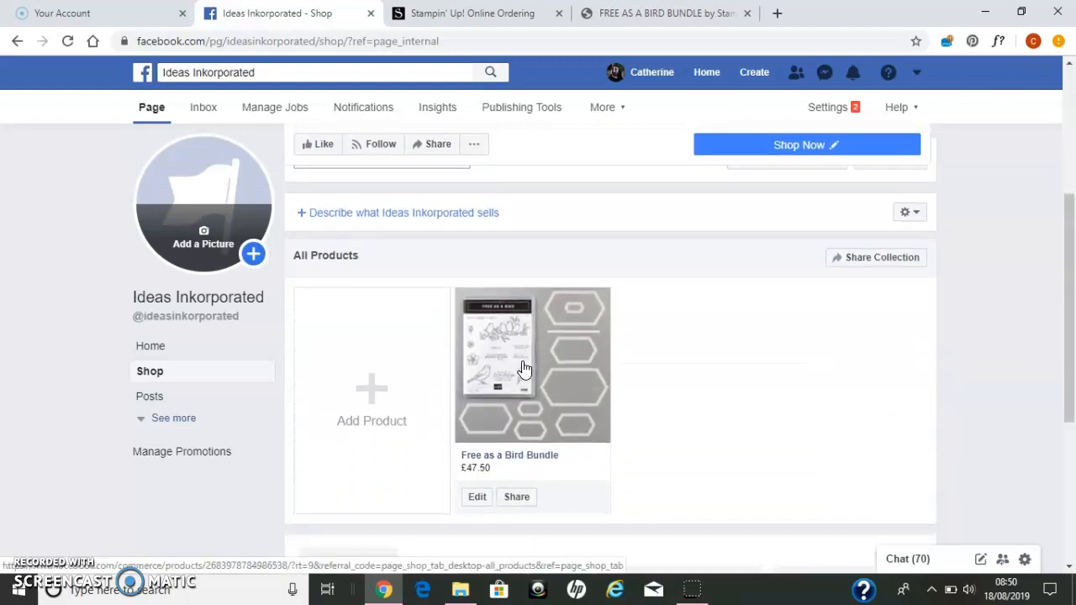
# Step: View the Free as a Bird Bundle's product details, test its website checkout link, and return to the Facebook product view
pyautogui.click(524, 368)
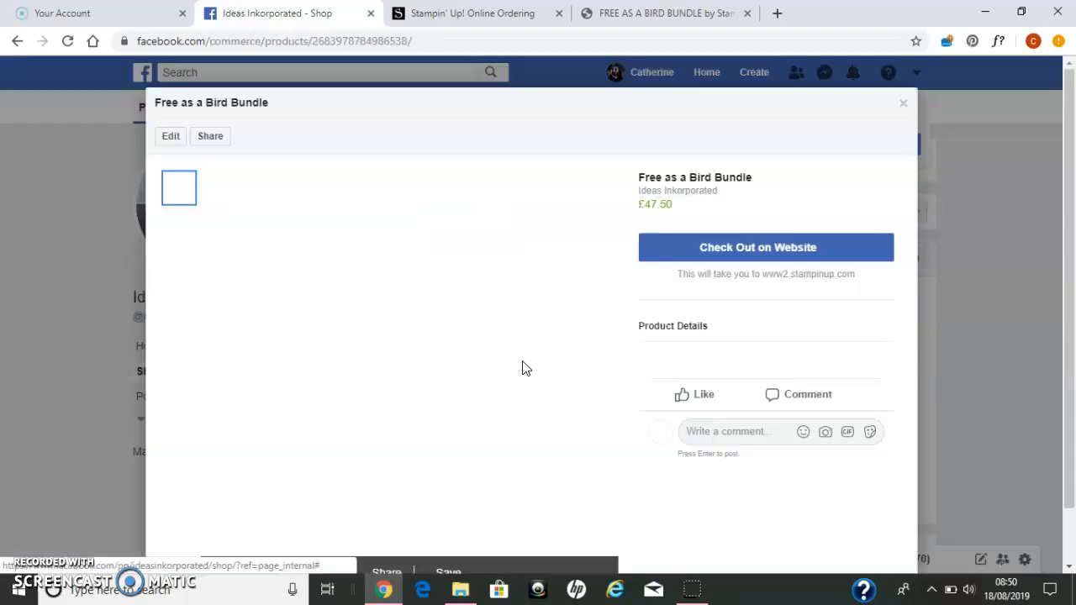
pyautogui.moveTo(1074, 173); pyautogui.dragTo(1073, 221)
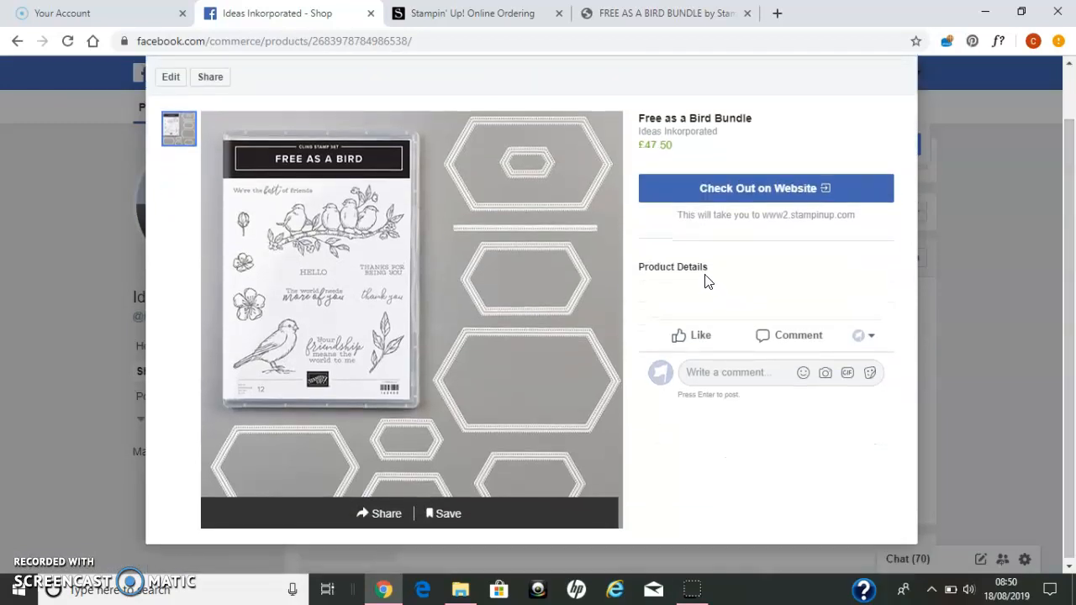
pyautogui.moveTo(690, 334)
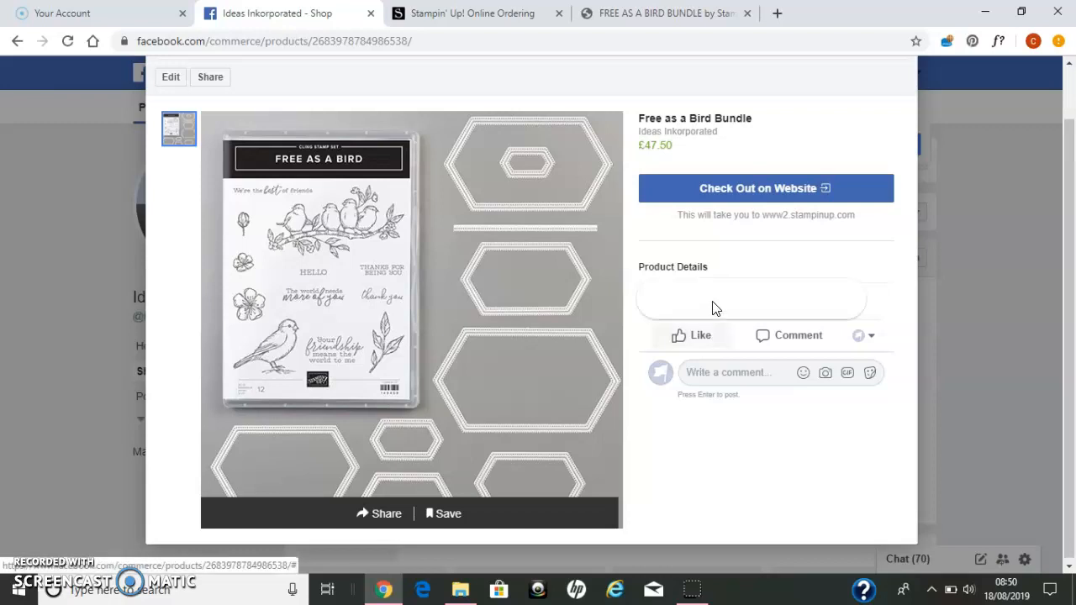
pyautogui.click(778, 188)
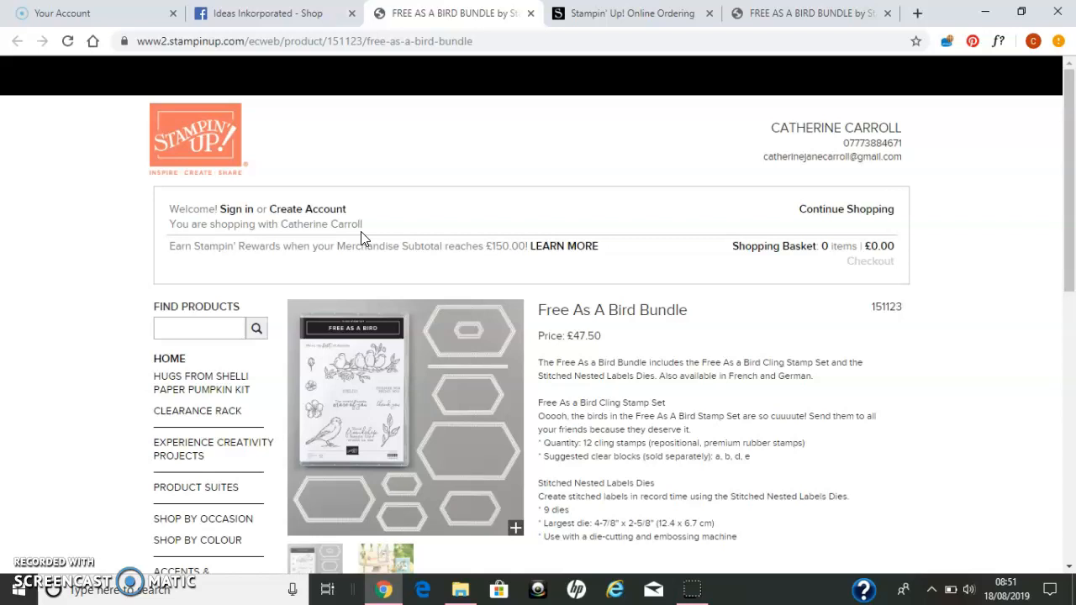
pyautogui.click(290, 16)
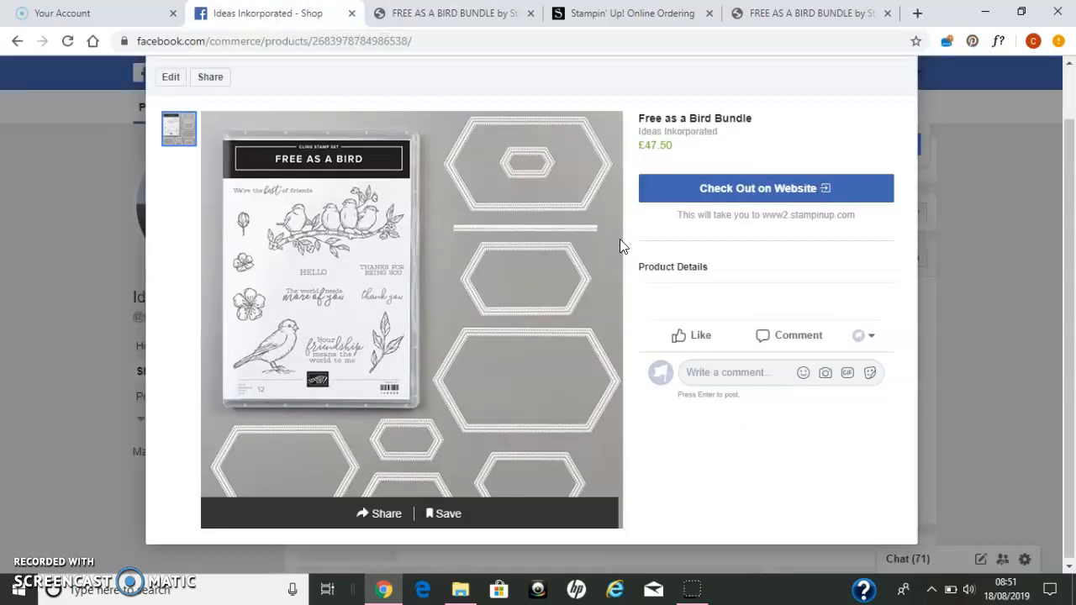